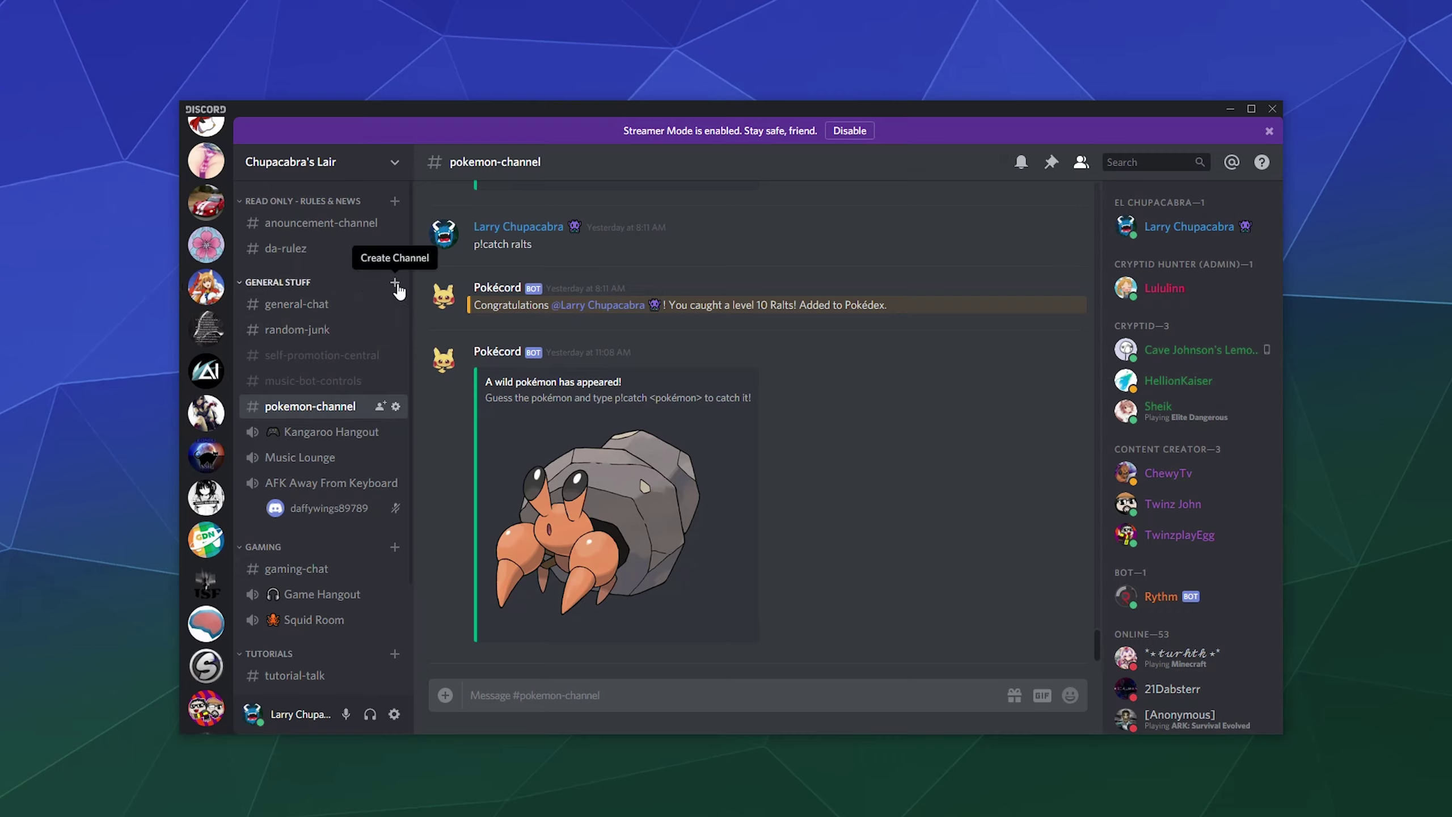
Start a new text channel in General Stuff and make it private.
click(402, 169)
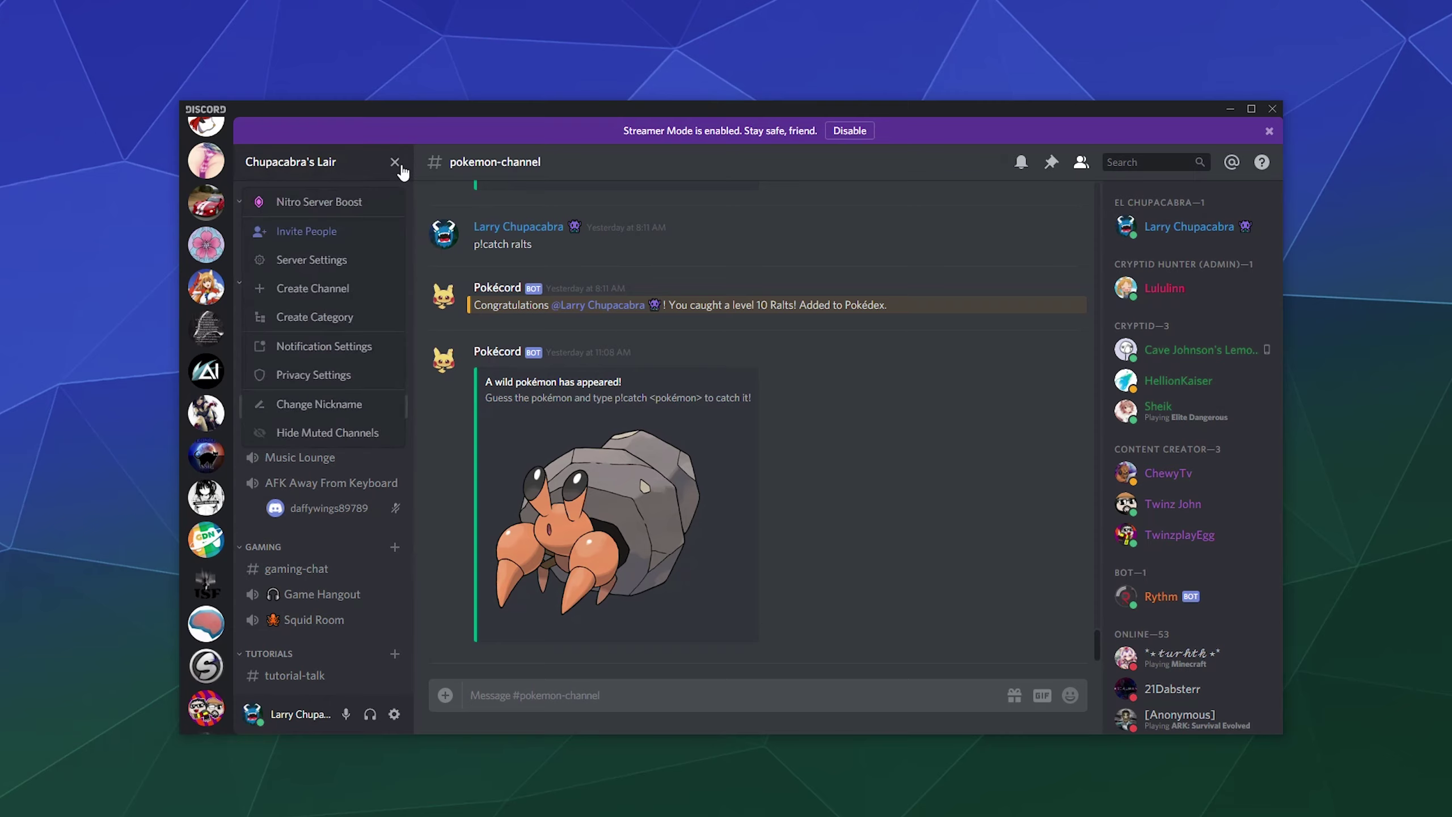
click(417, 325)
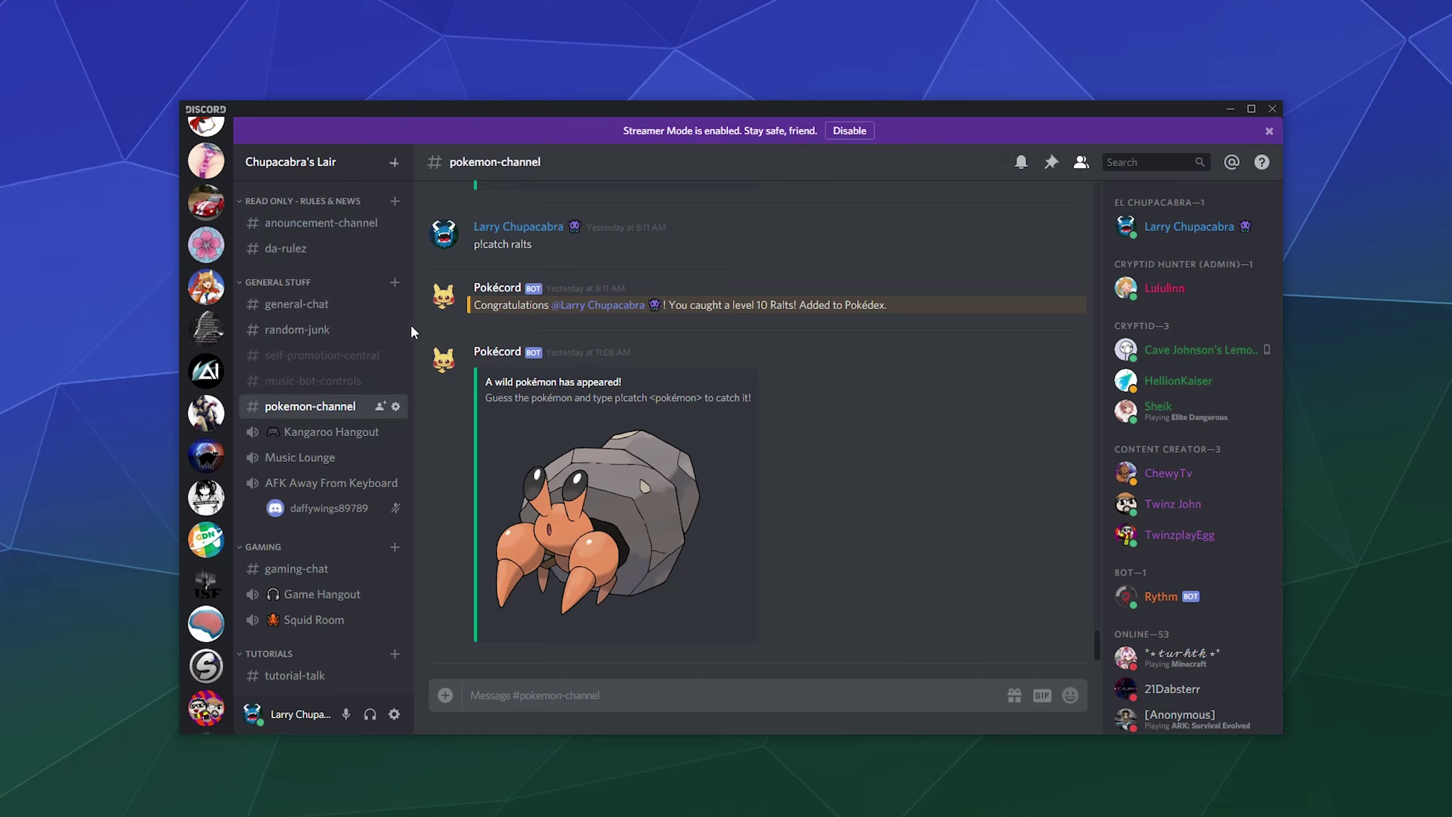
click(393, 282)
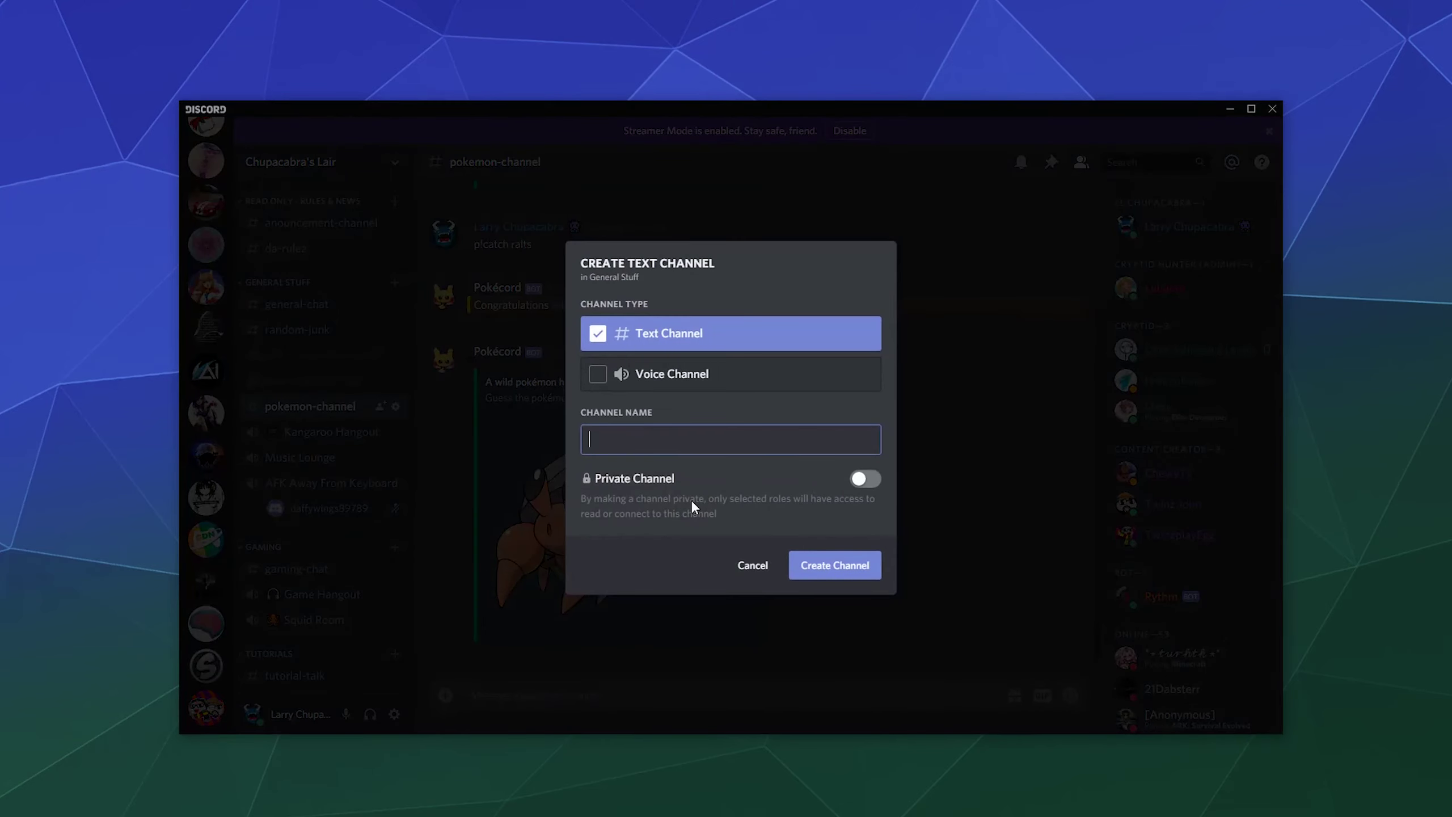
click(605, 375)
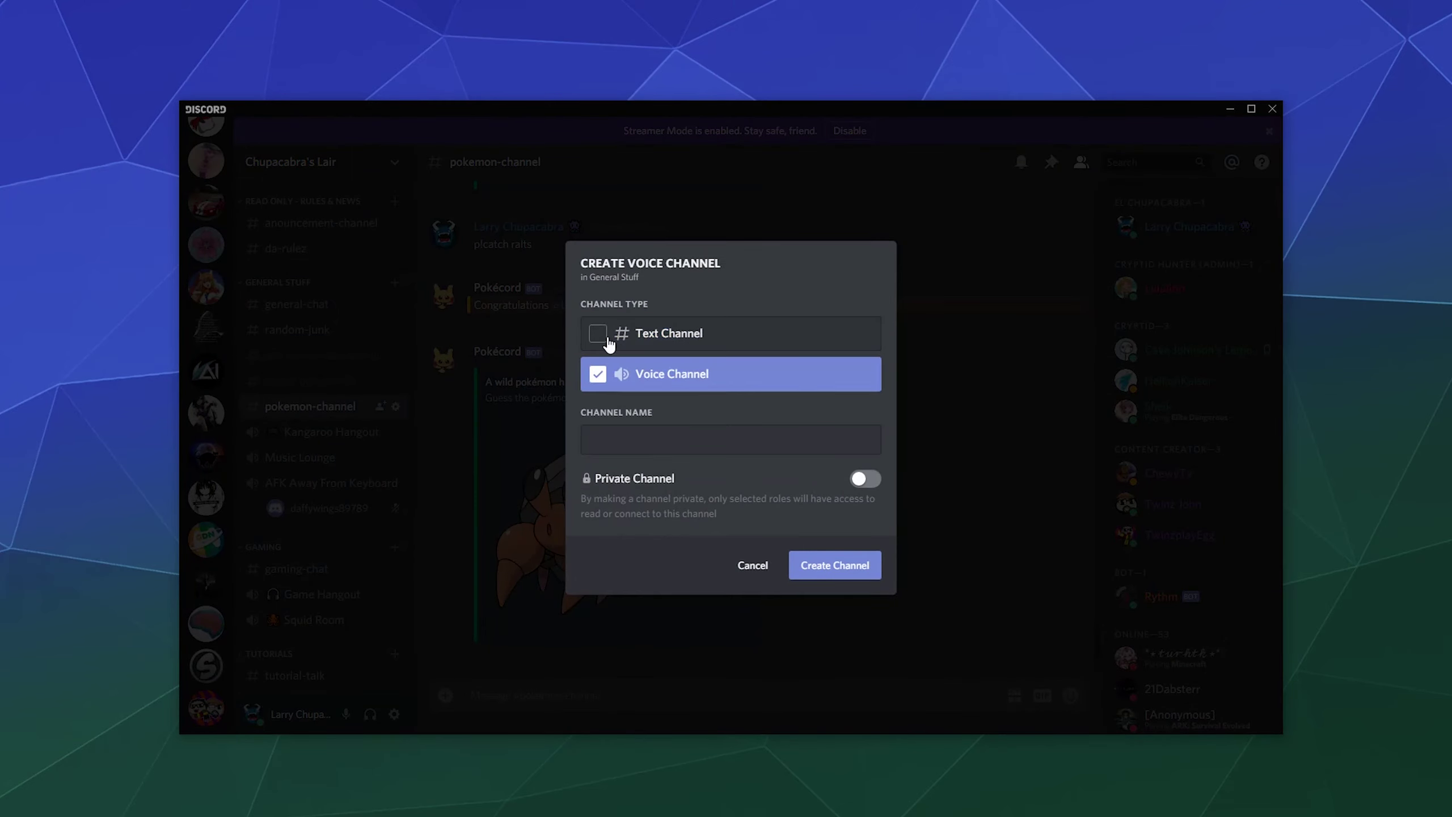
click(608, 343)
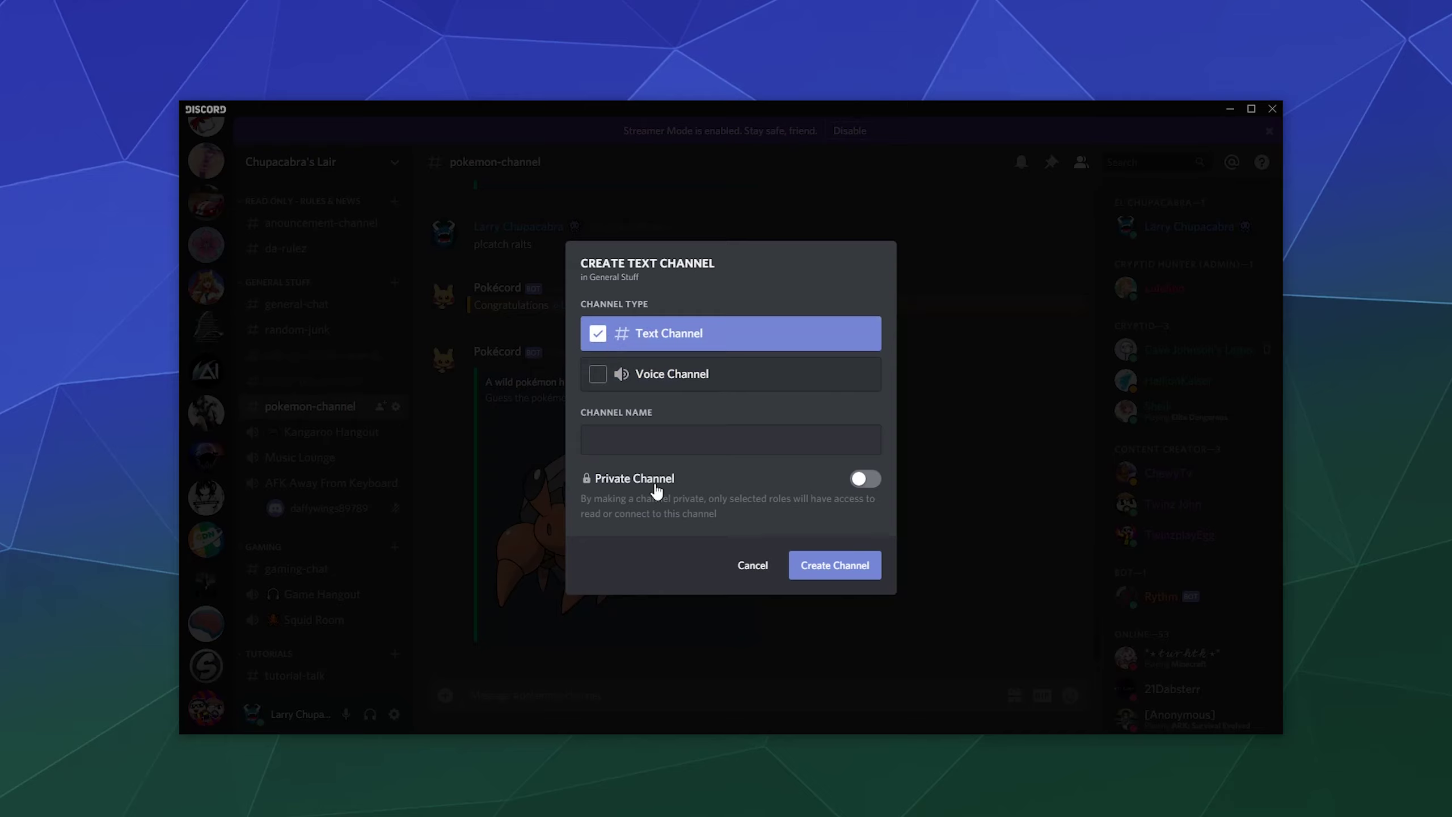
click(865, 478)
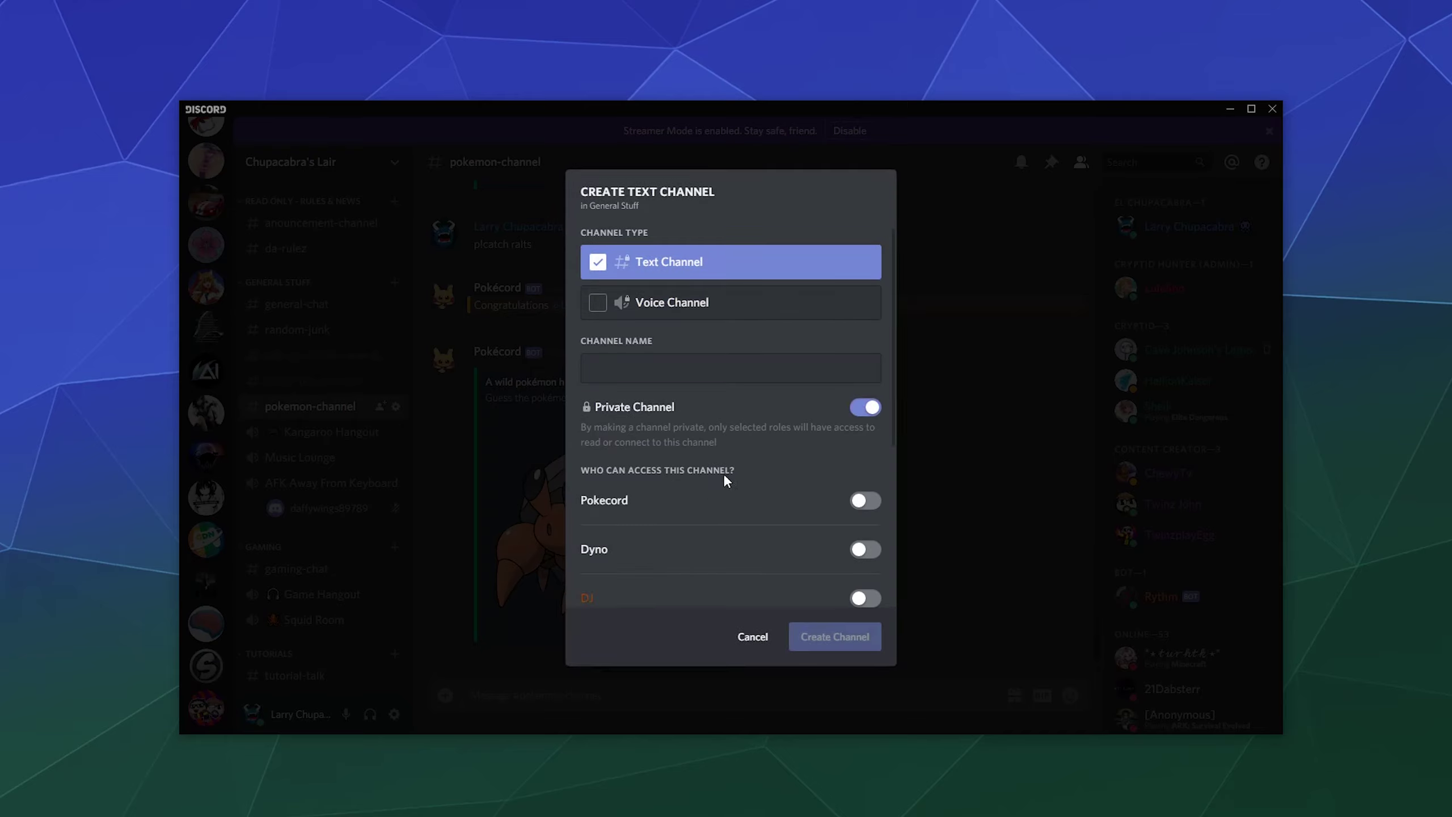
Allow Cryptid Hunter (Admin) and El Chupacabra, name it ultra-secret-super-channel, and create it.
scroll(805, 478, down, 5)
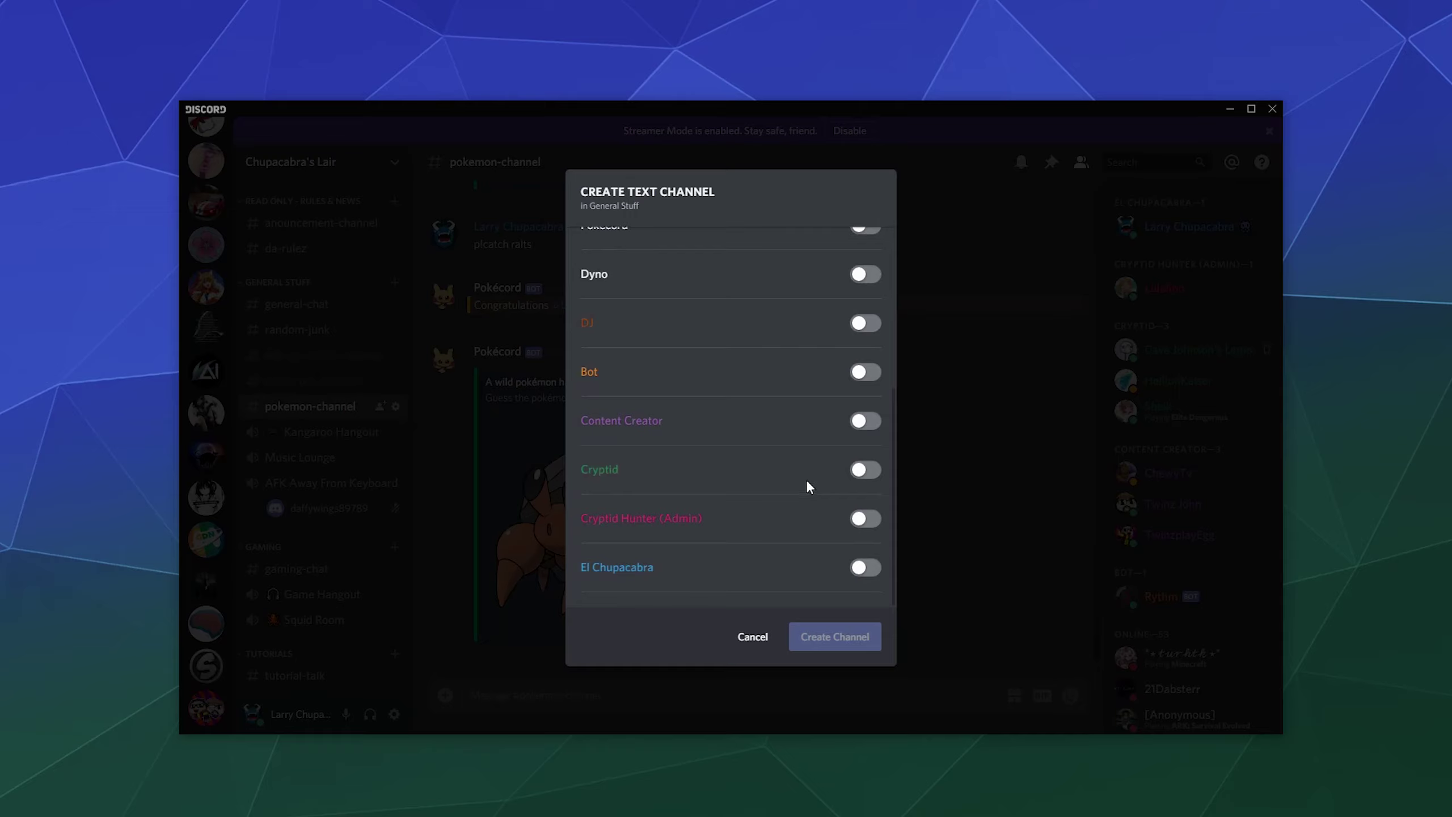
click(865, 519)
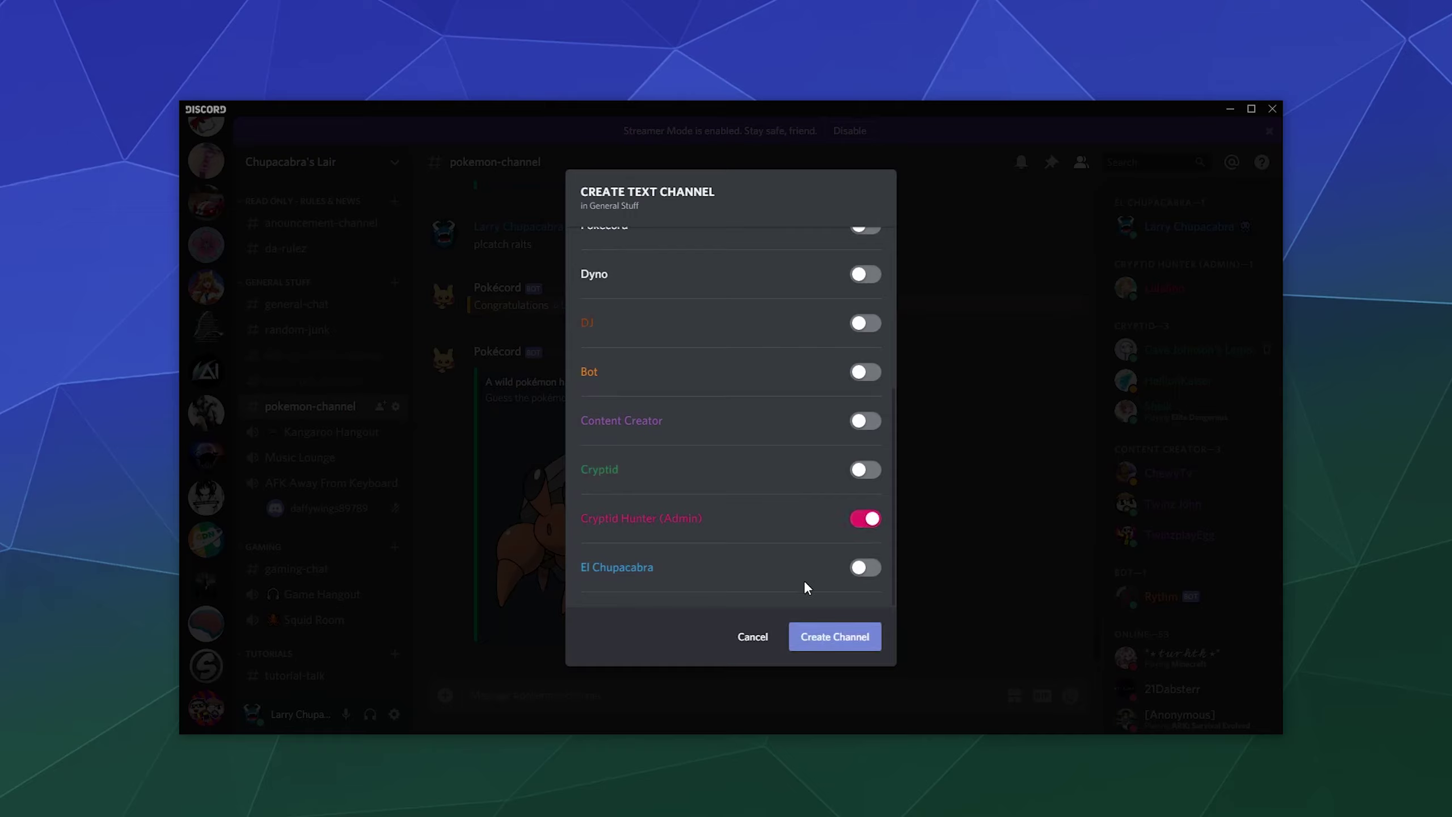
click(865, 567)
scroll(741, 524, up, 5)
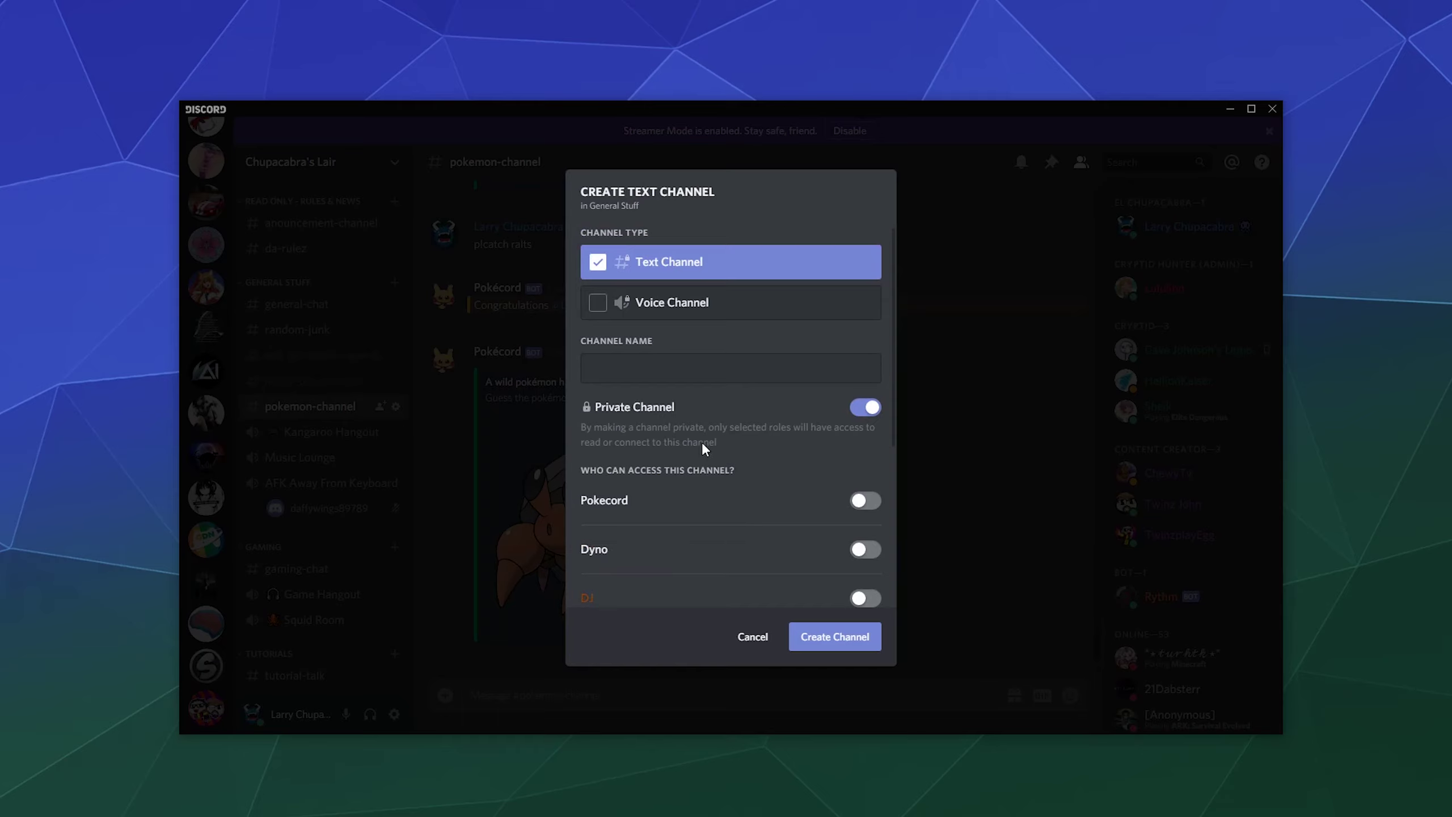
click(656, 365)
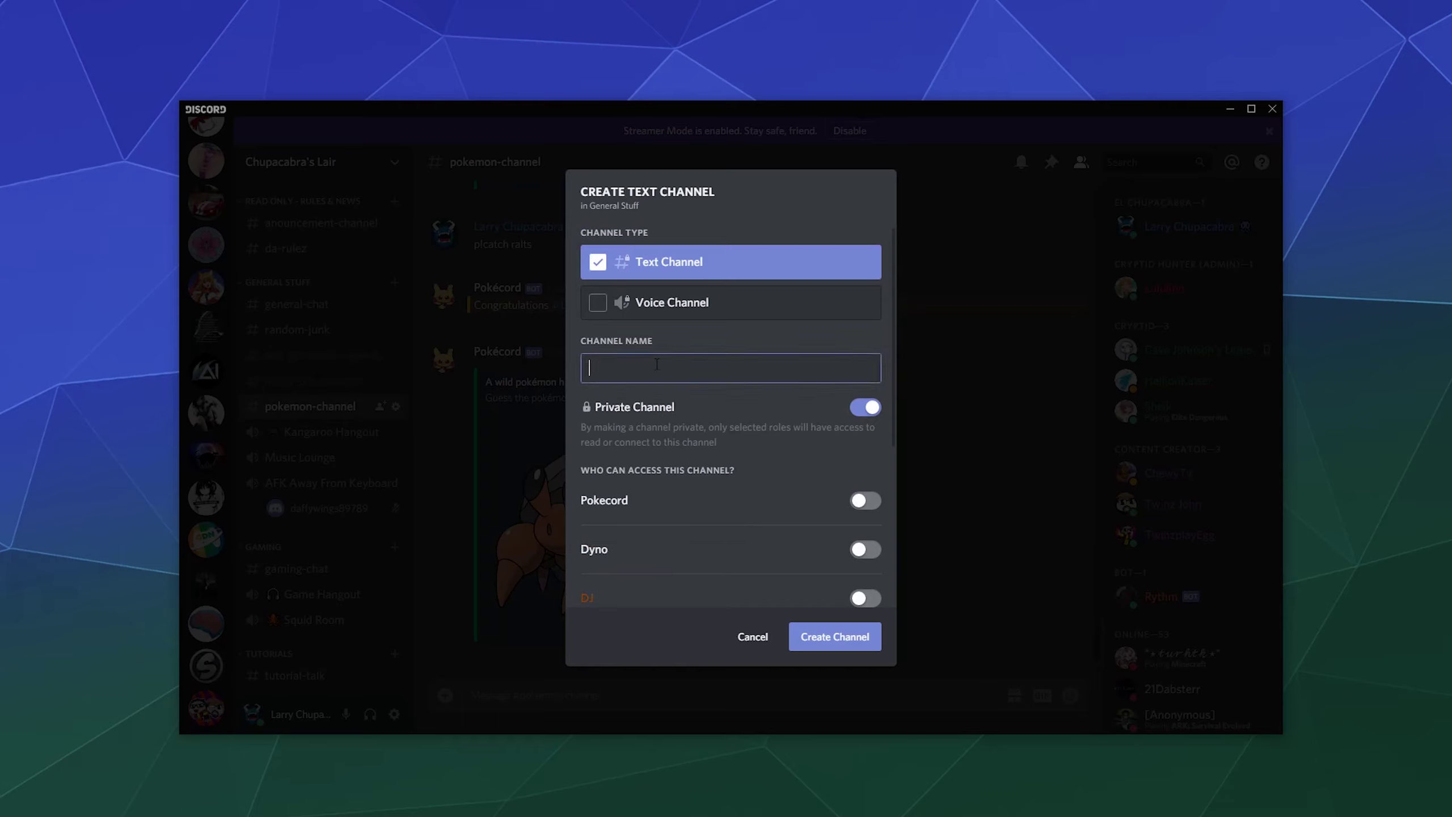
text(ultra-secret-super-cha)
text(nnel)
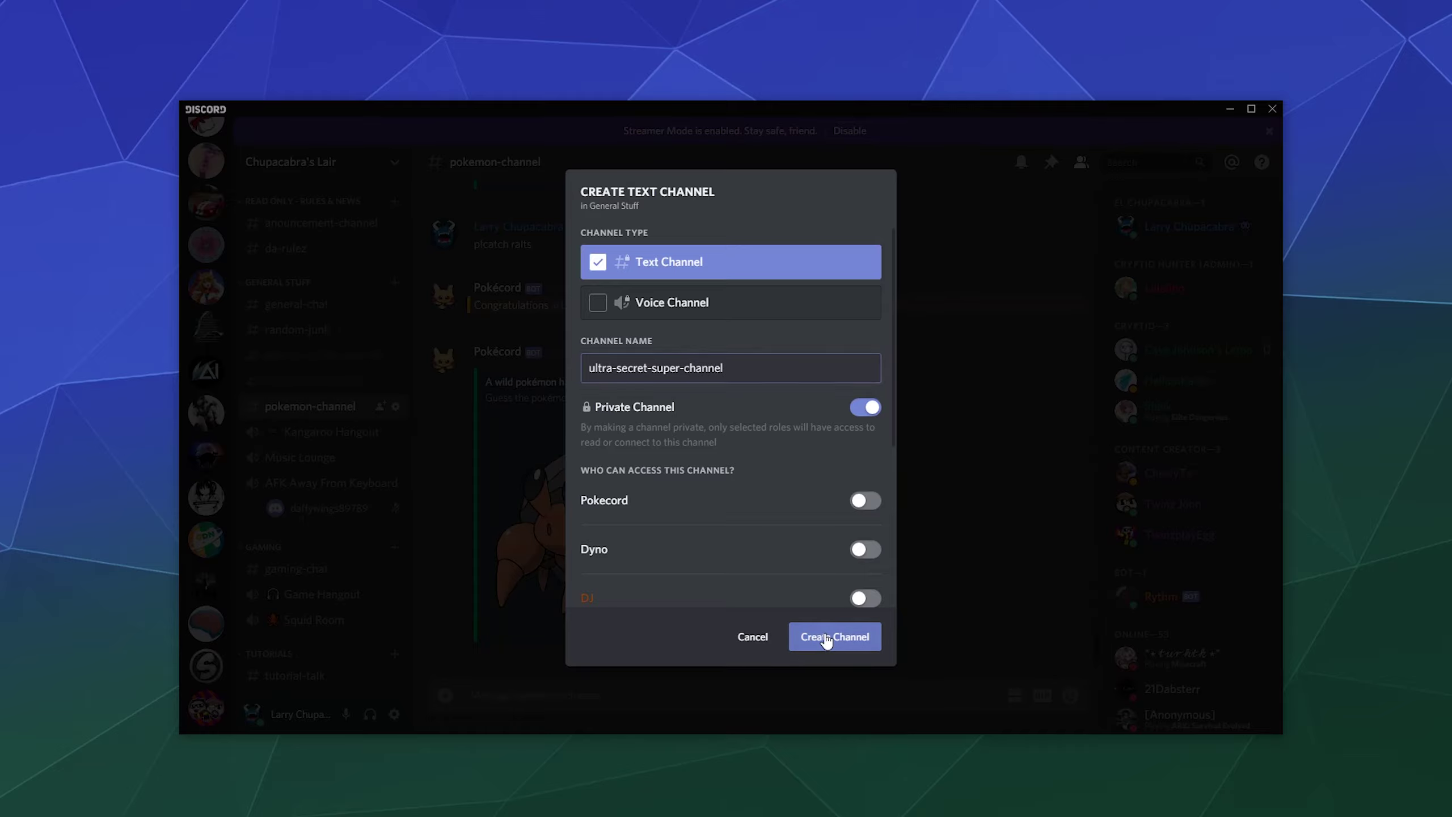
click(831, 637)
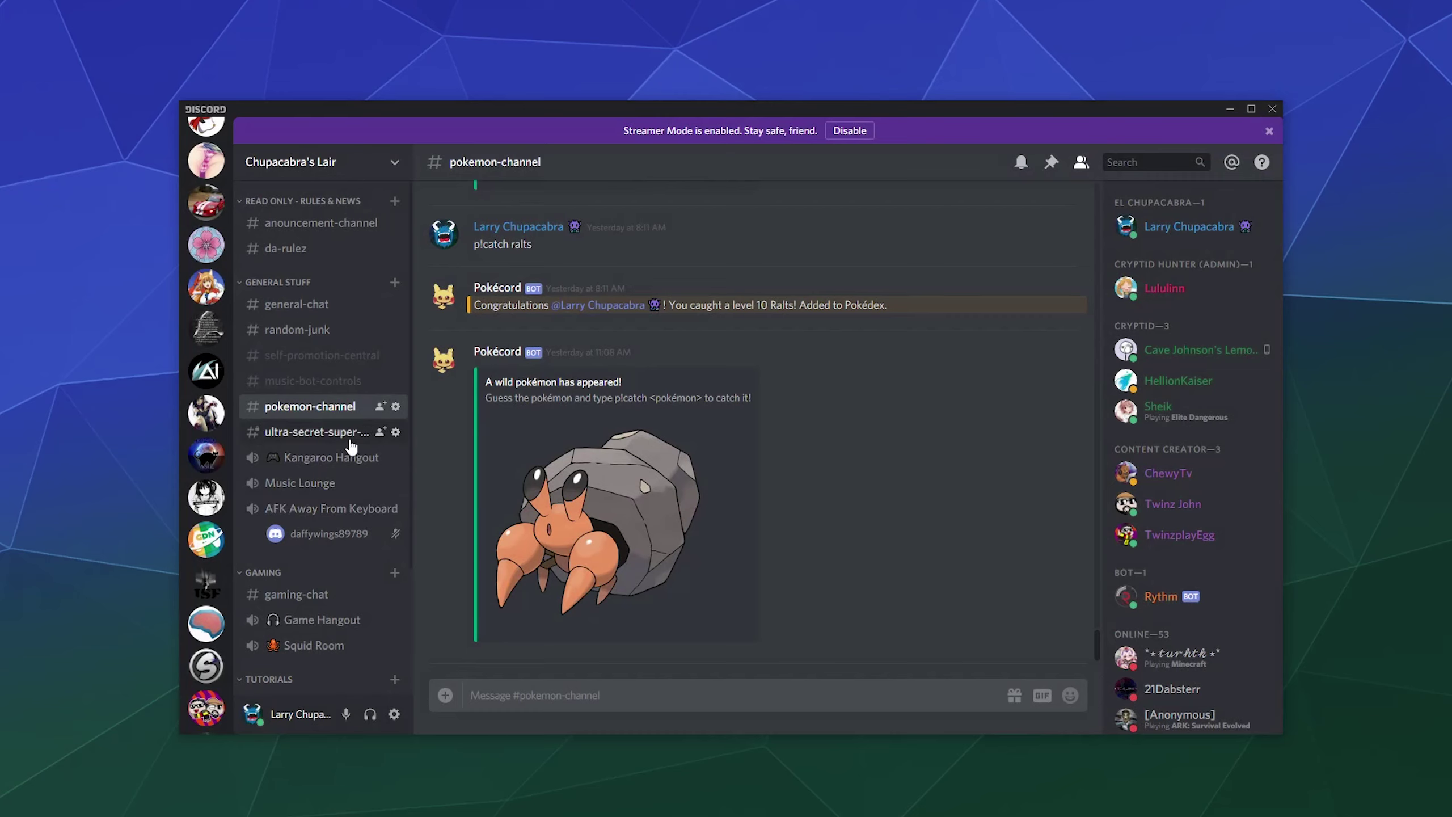
Compare ultra-secret-super-channel's member list with pokemon-channel's, then return to ultra-secret-super-channel.
click(278, 434)
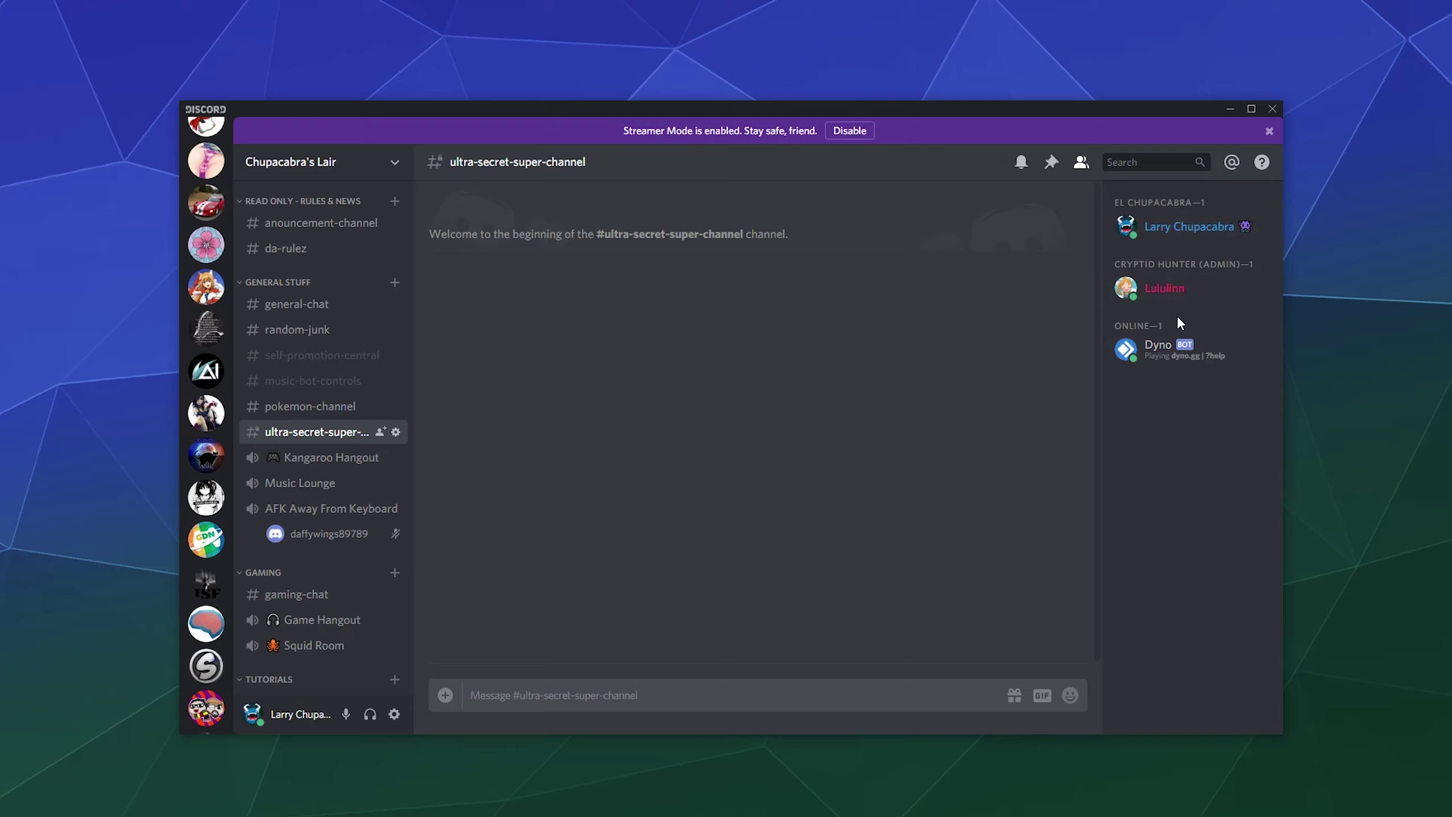
click(311, 406)
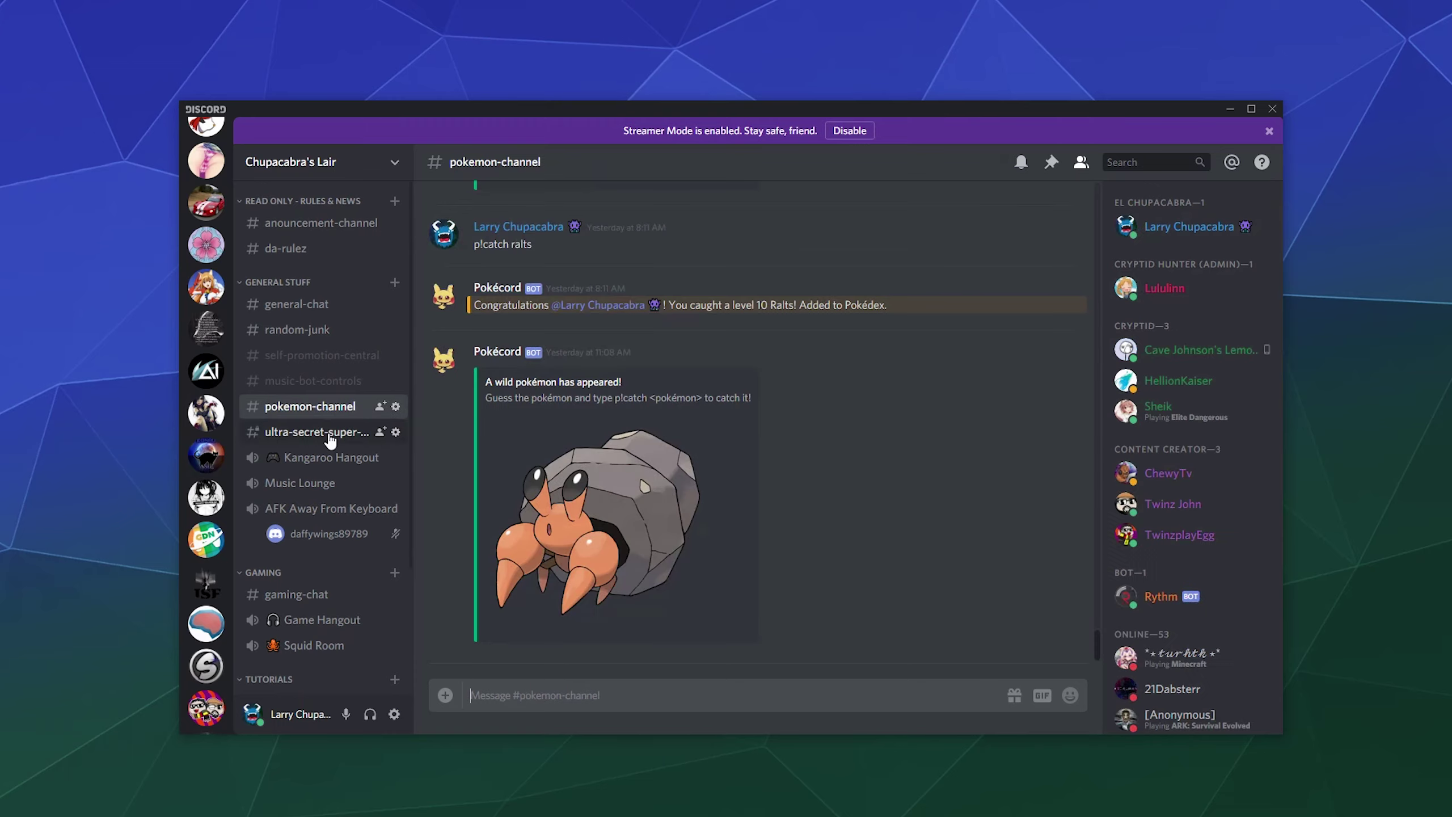
click(320, 431)
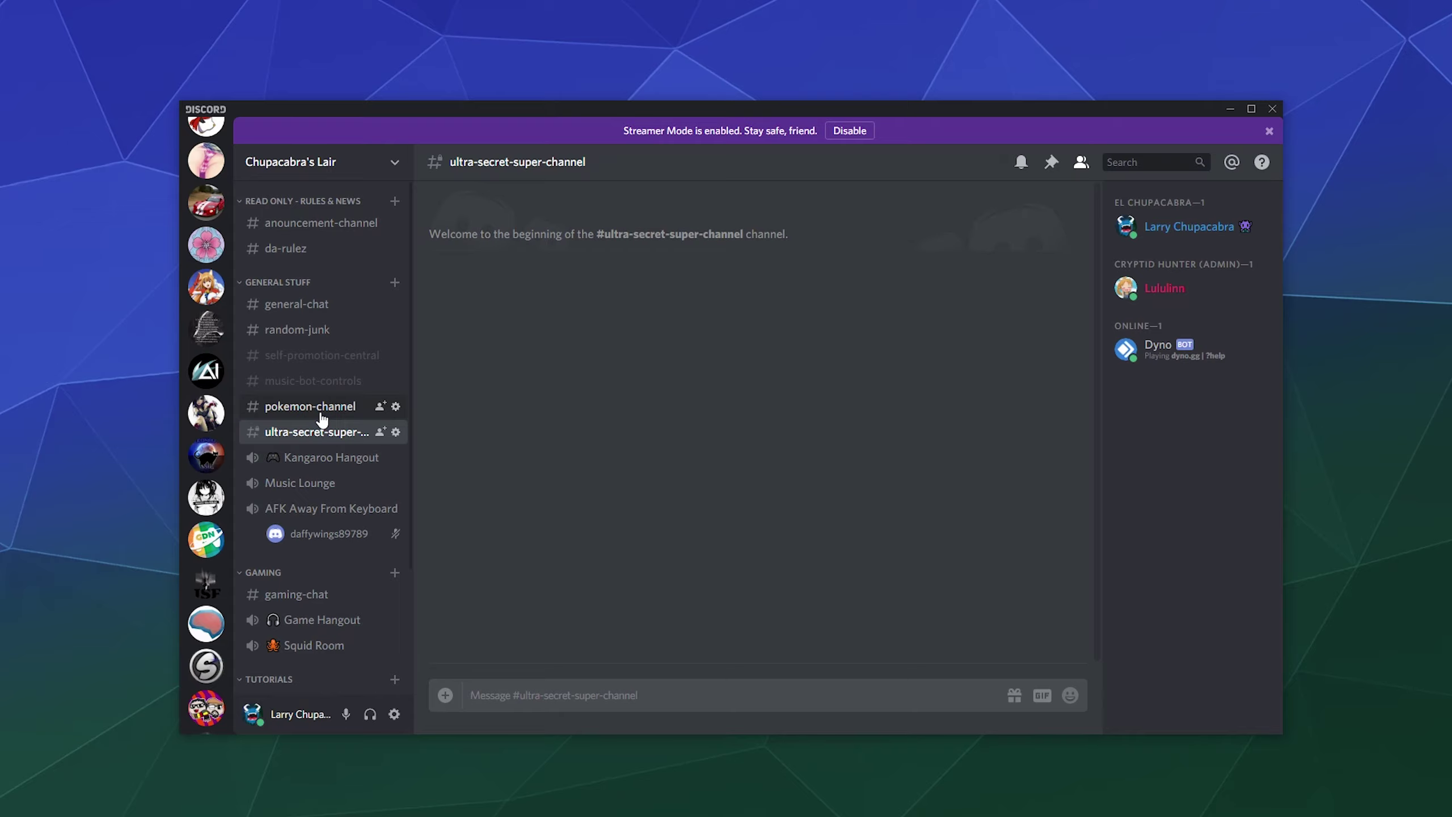
Delete ultra-secret-super-channel and begin a General Stuff text channel named existing-super-secret-channel.
click(397, 432)
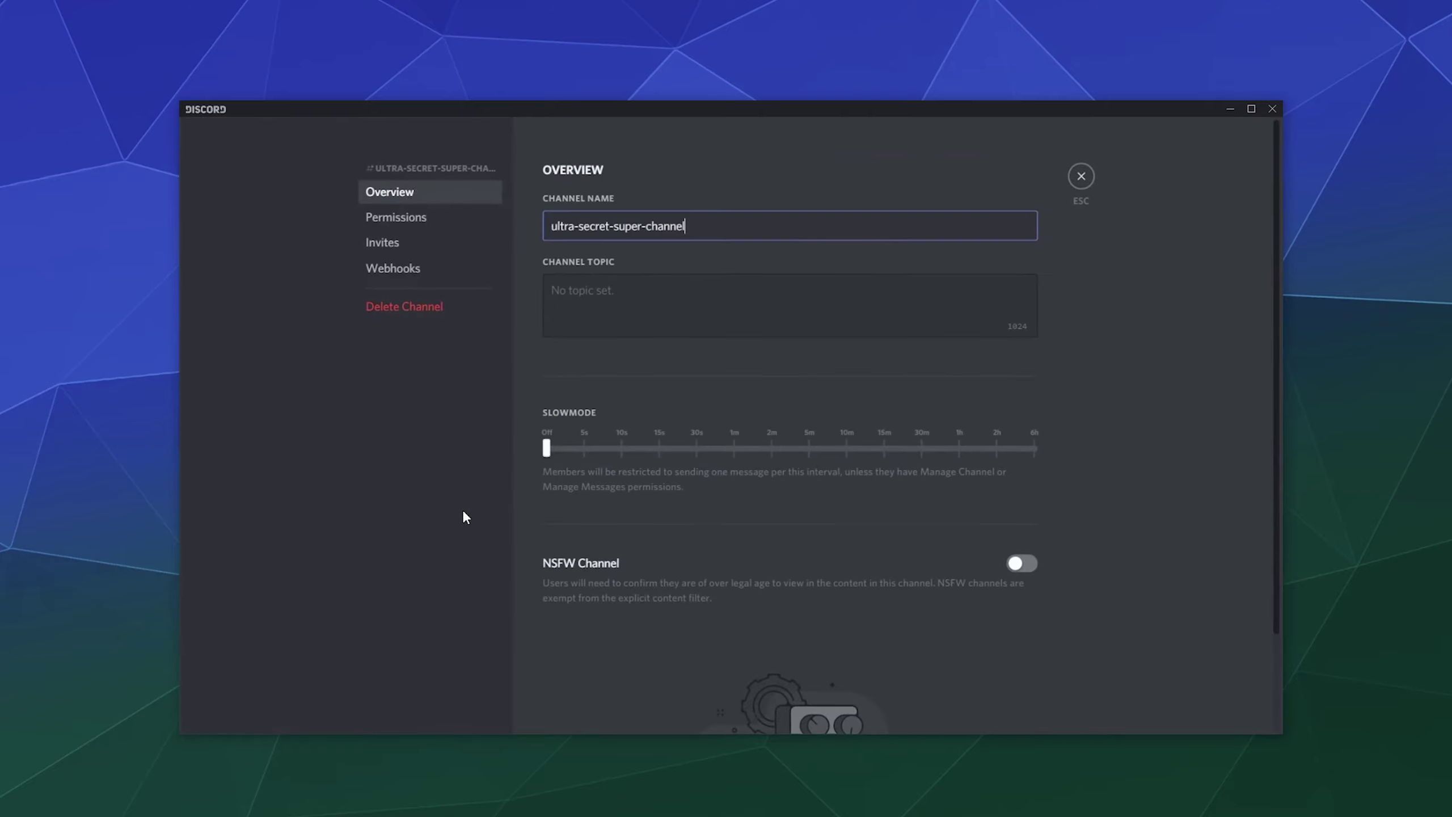
click(421, 313)
click(816, 473)
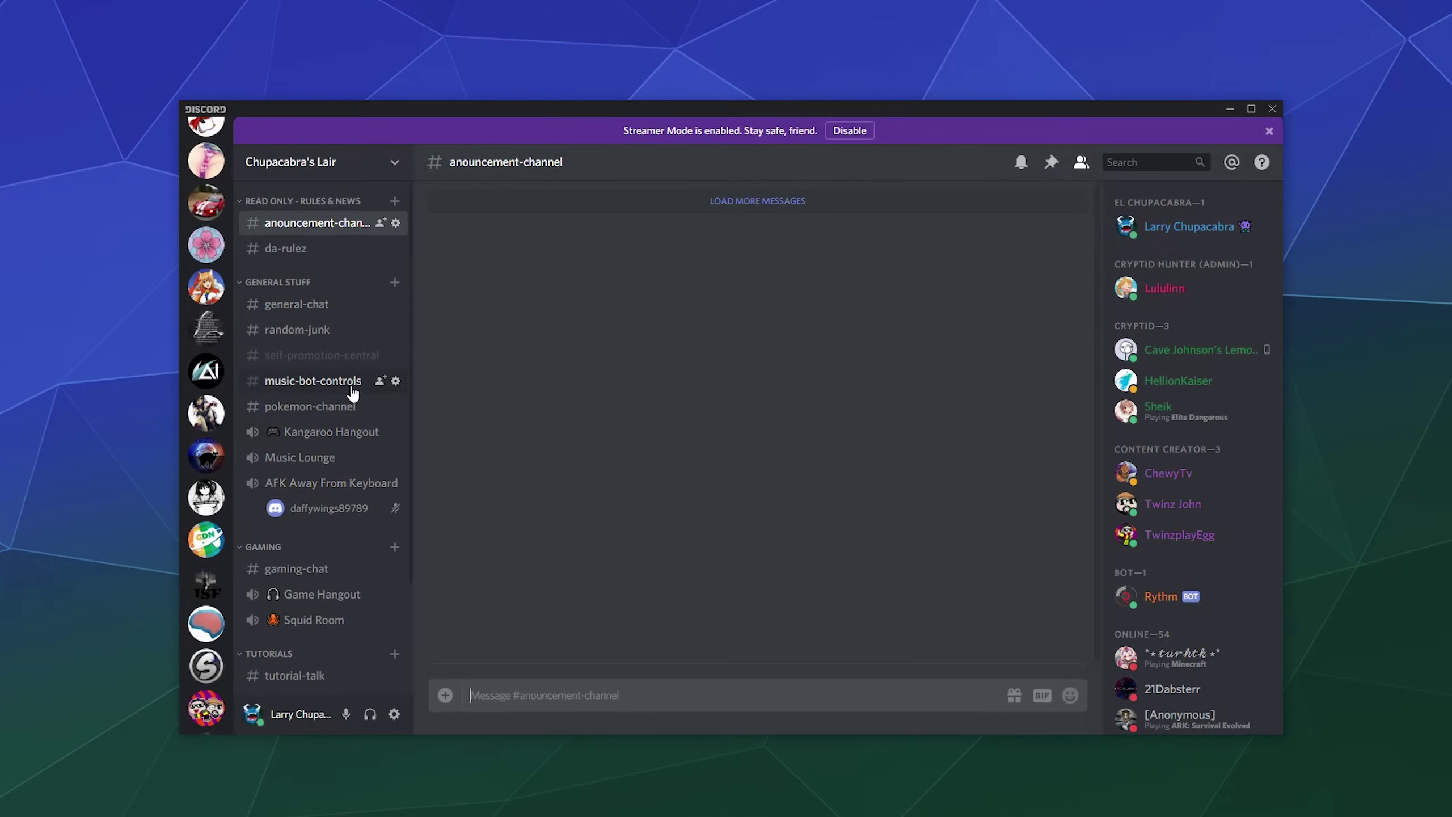
click(395, 283)
text(existin)
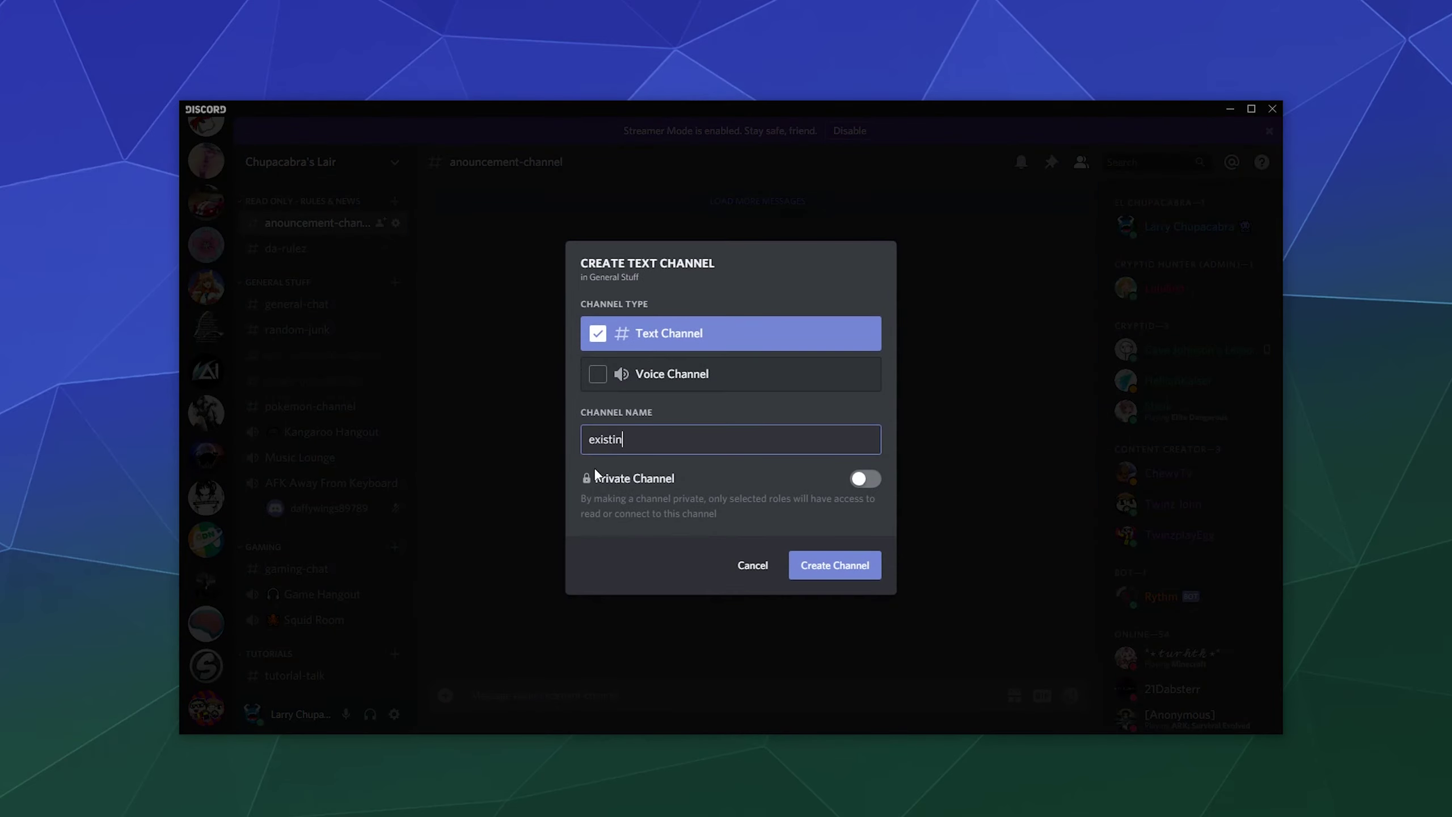
text(g-super-secret-)
text(channel)
click(812, 572)
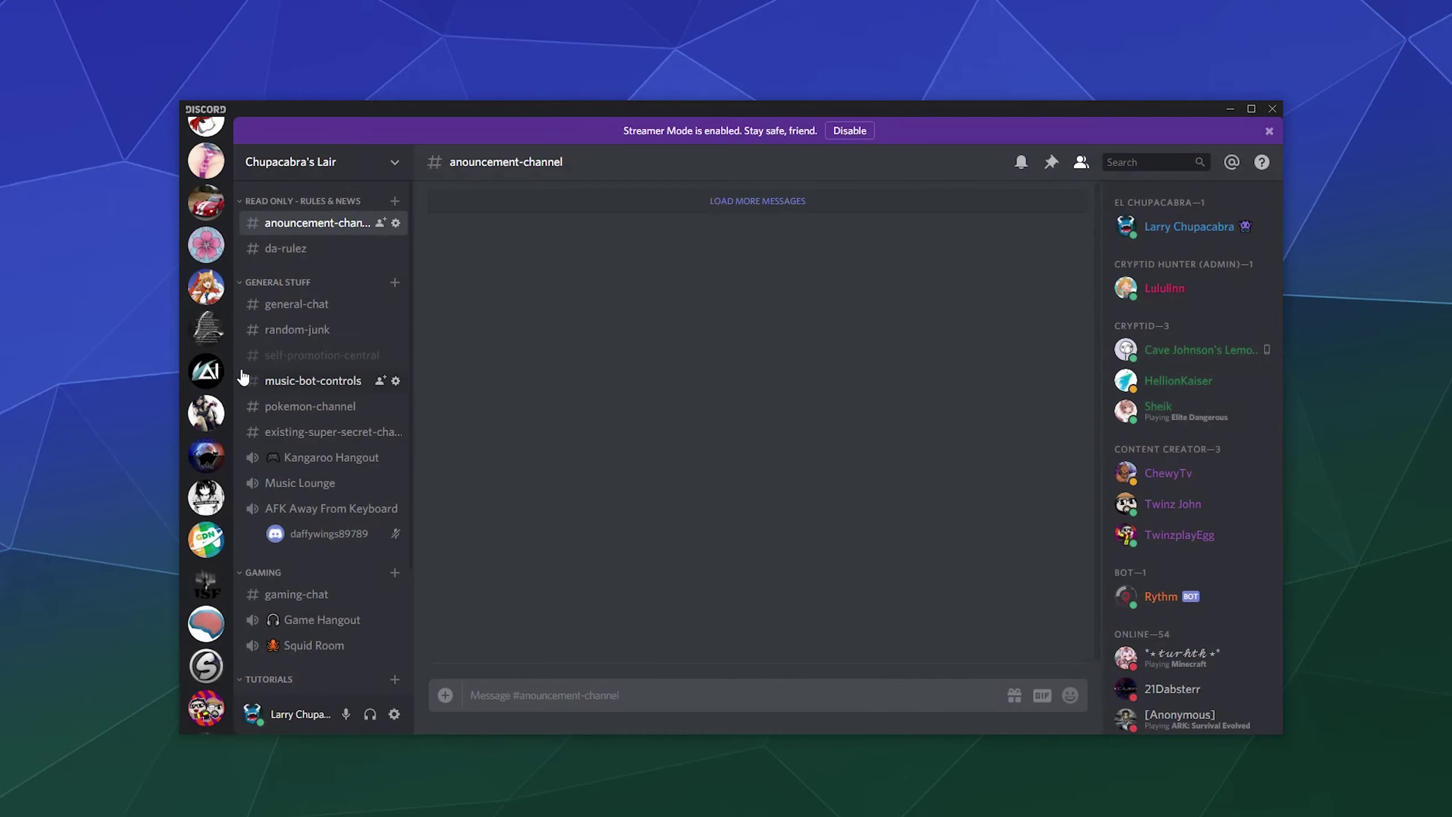
click(395, 431)
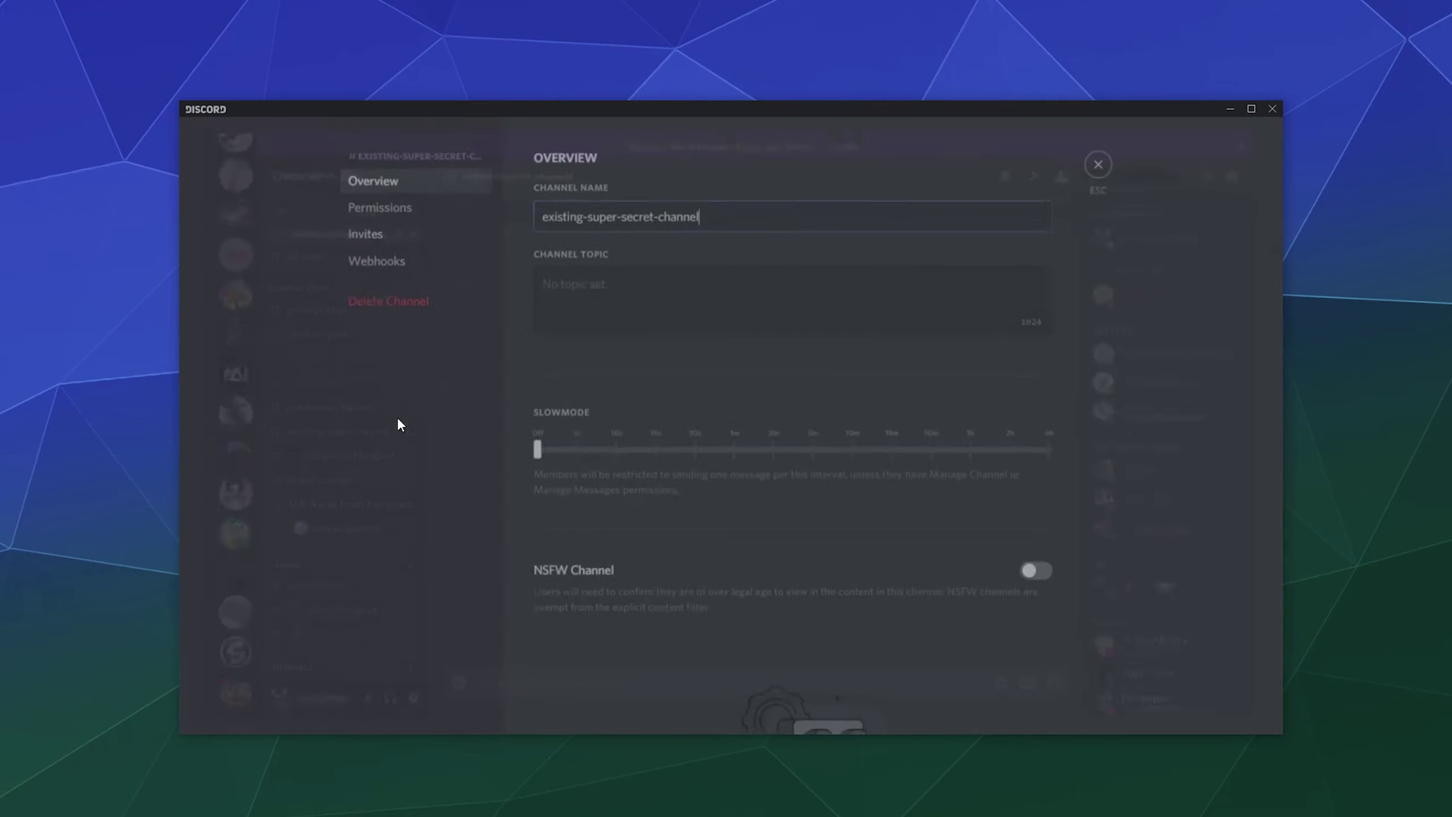
click(416, 221)
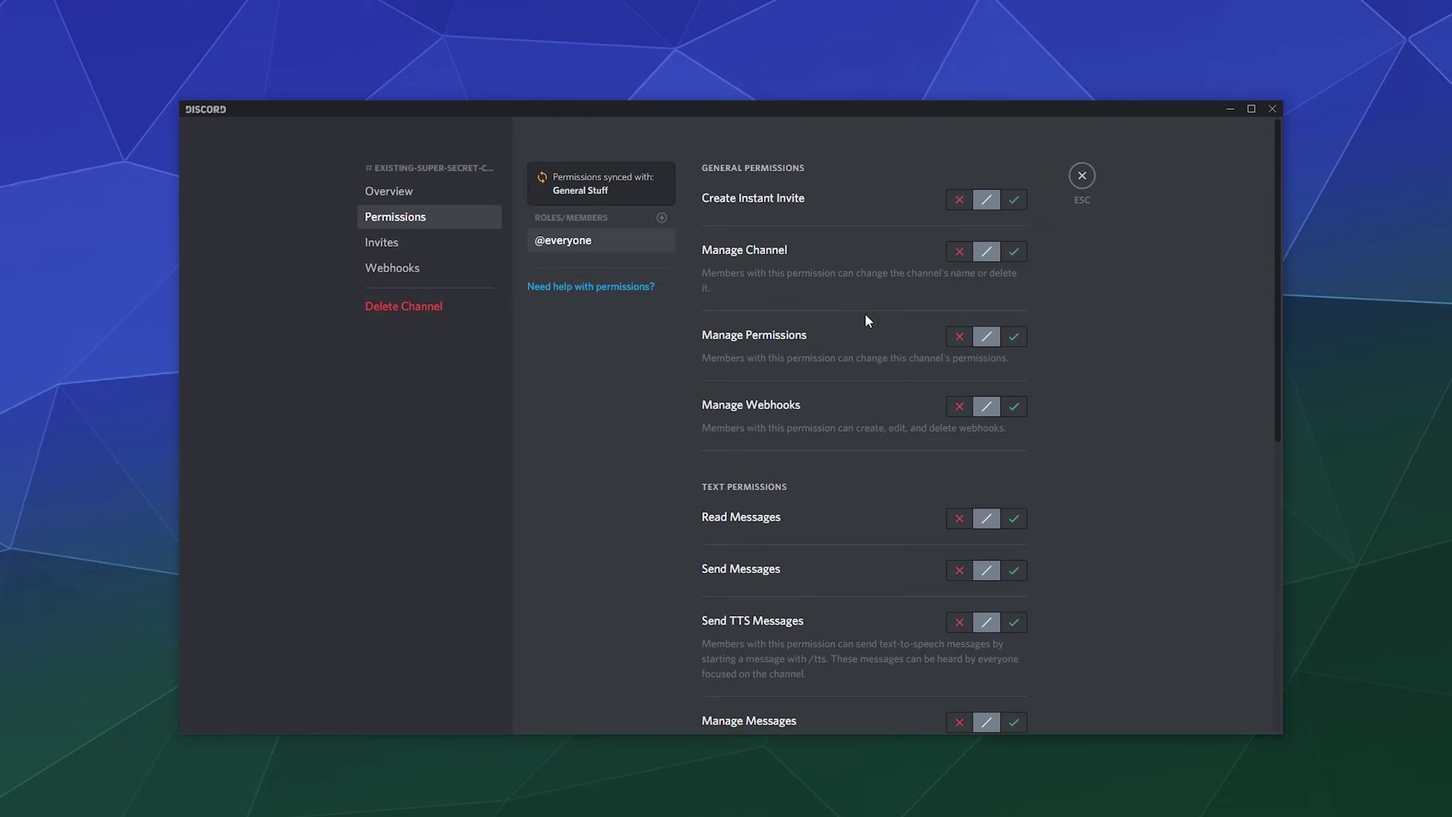
click(960, 518)
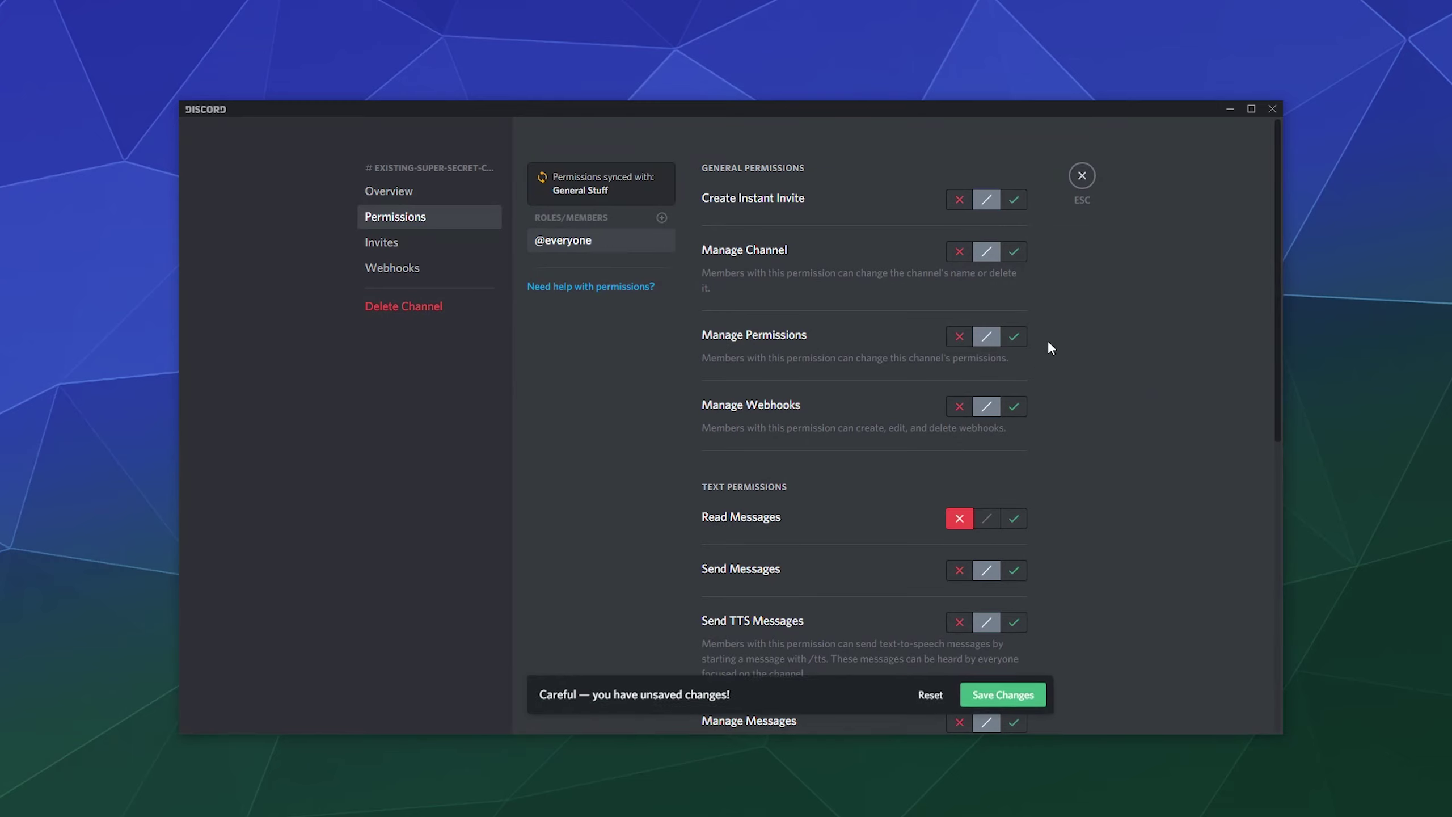
click(1011, 710)
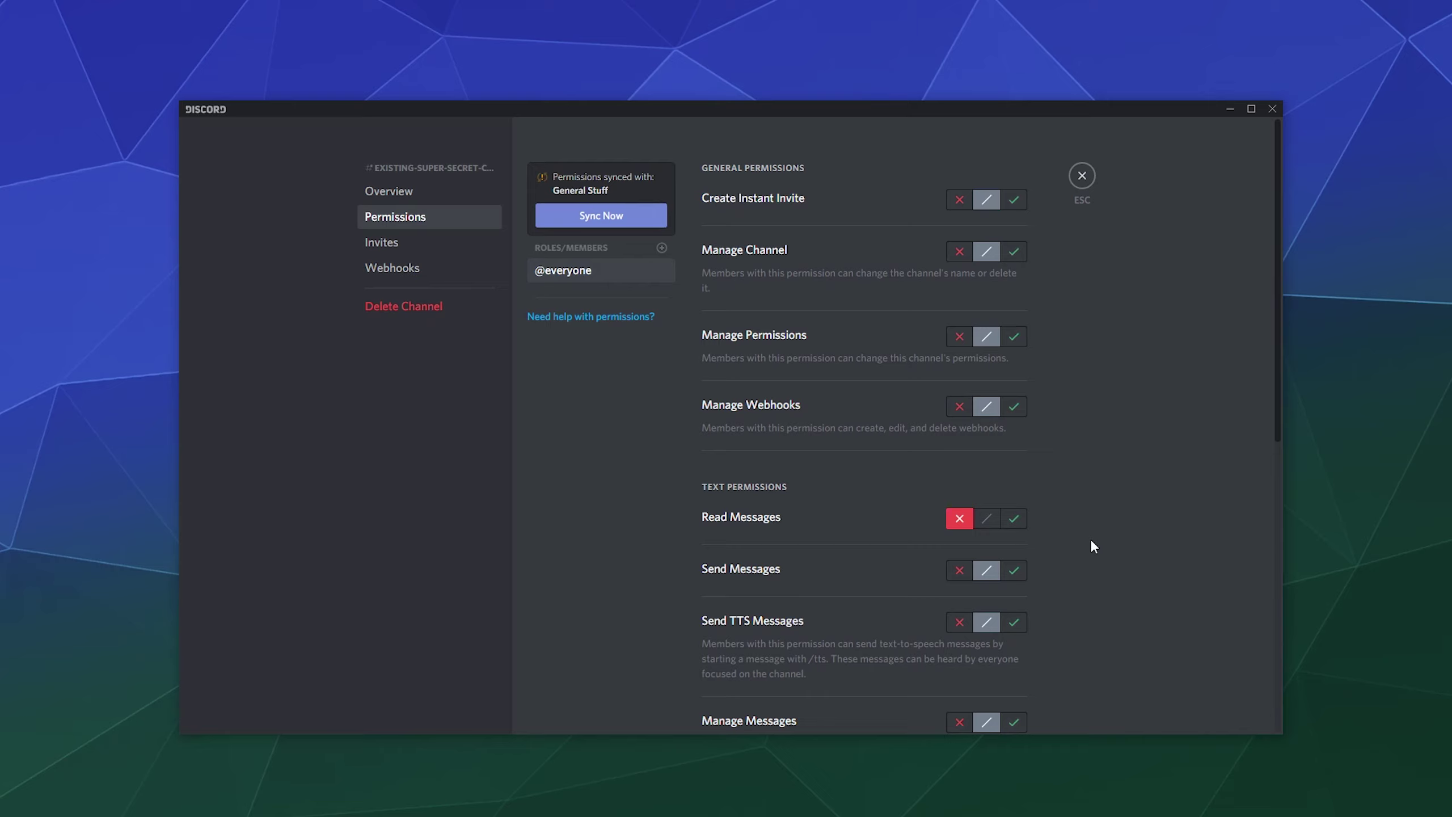
scroll(1059, 550, down, 4)
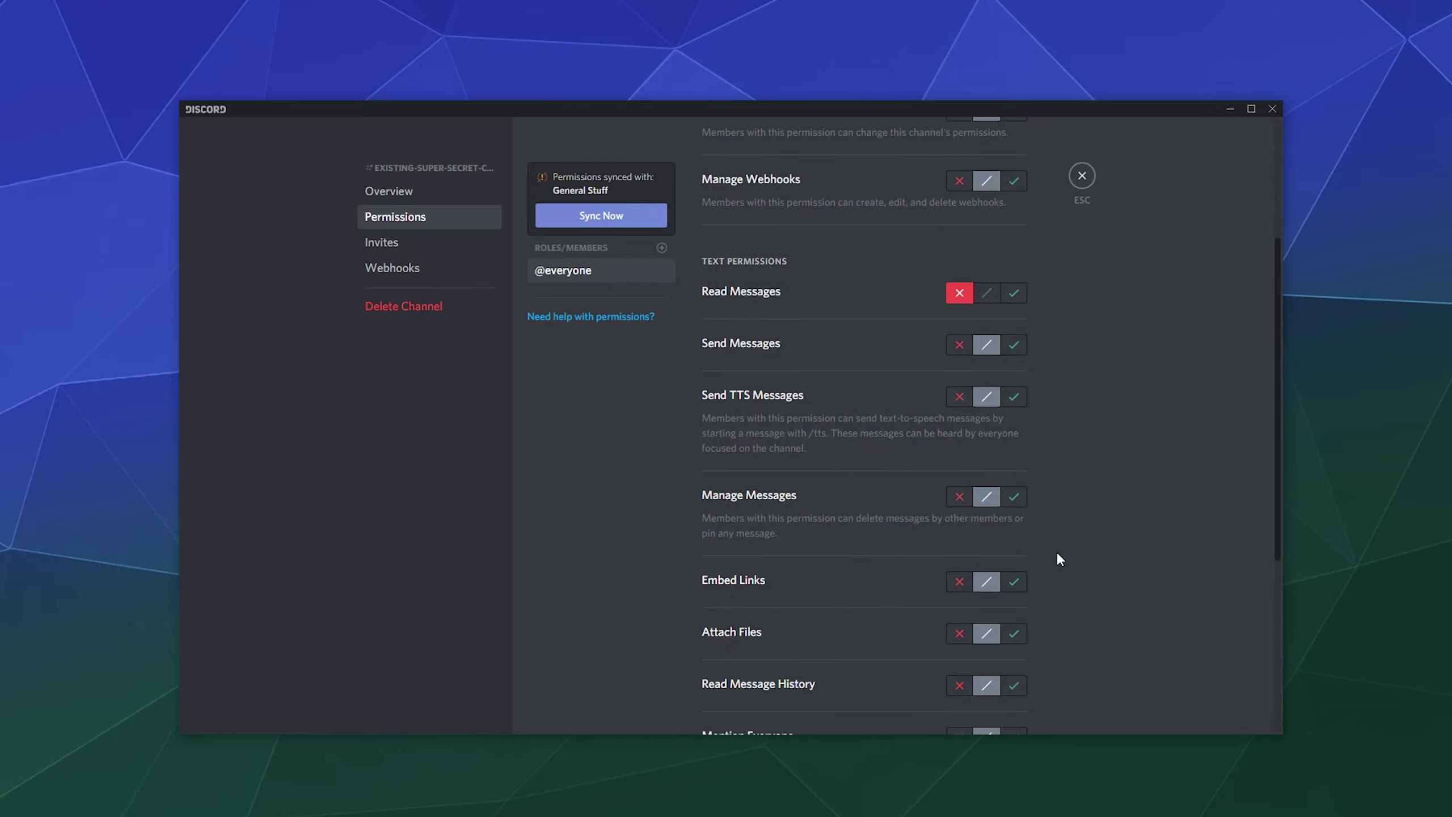
scroll(1052, 554, down, 3)
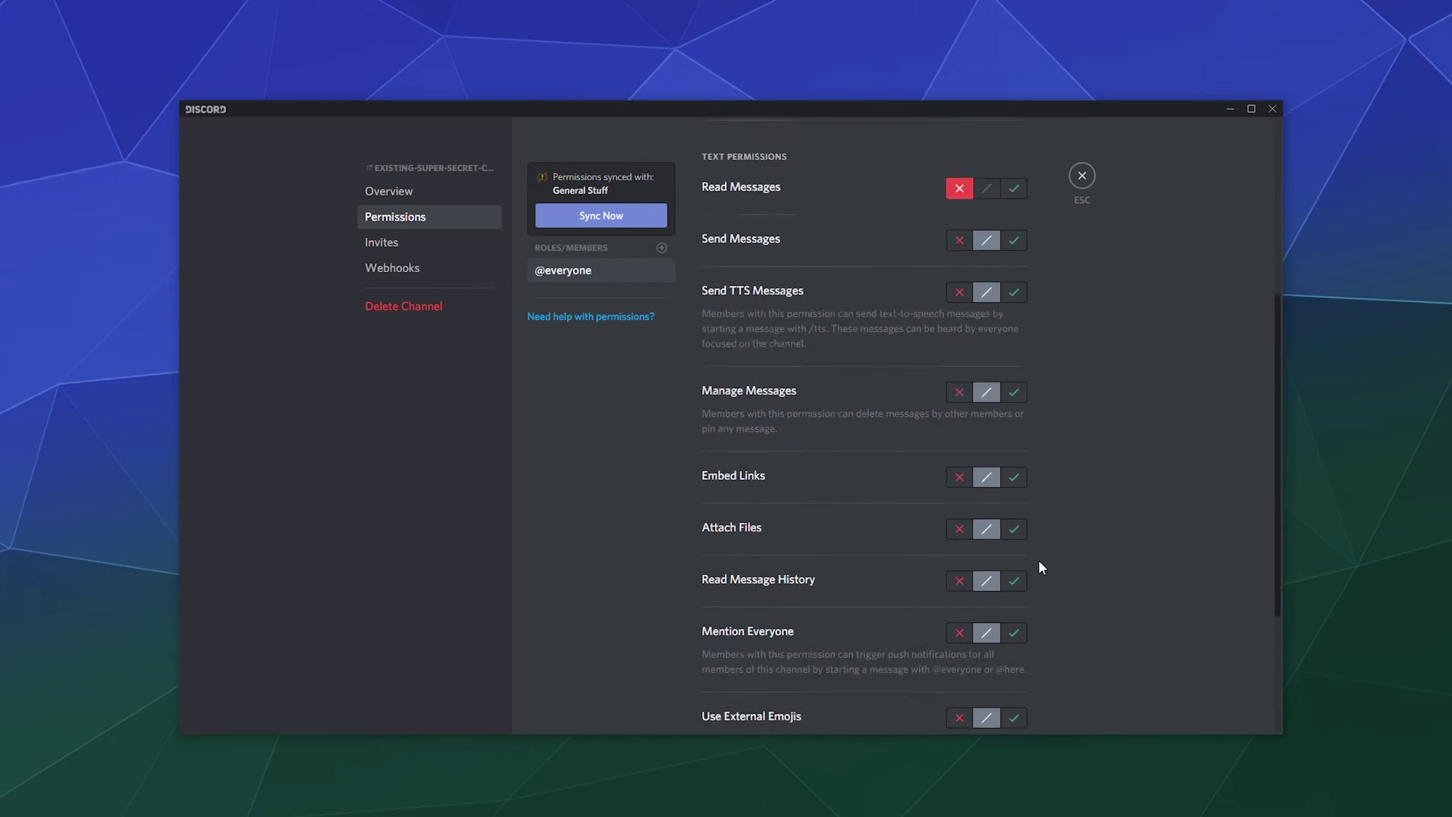
click(964, 537)
click(1001, 704)
scroll(1079, 466, up, 7)
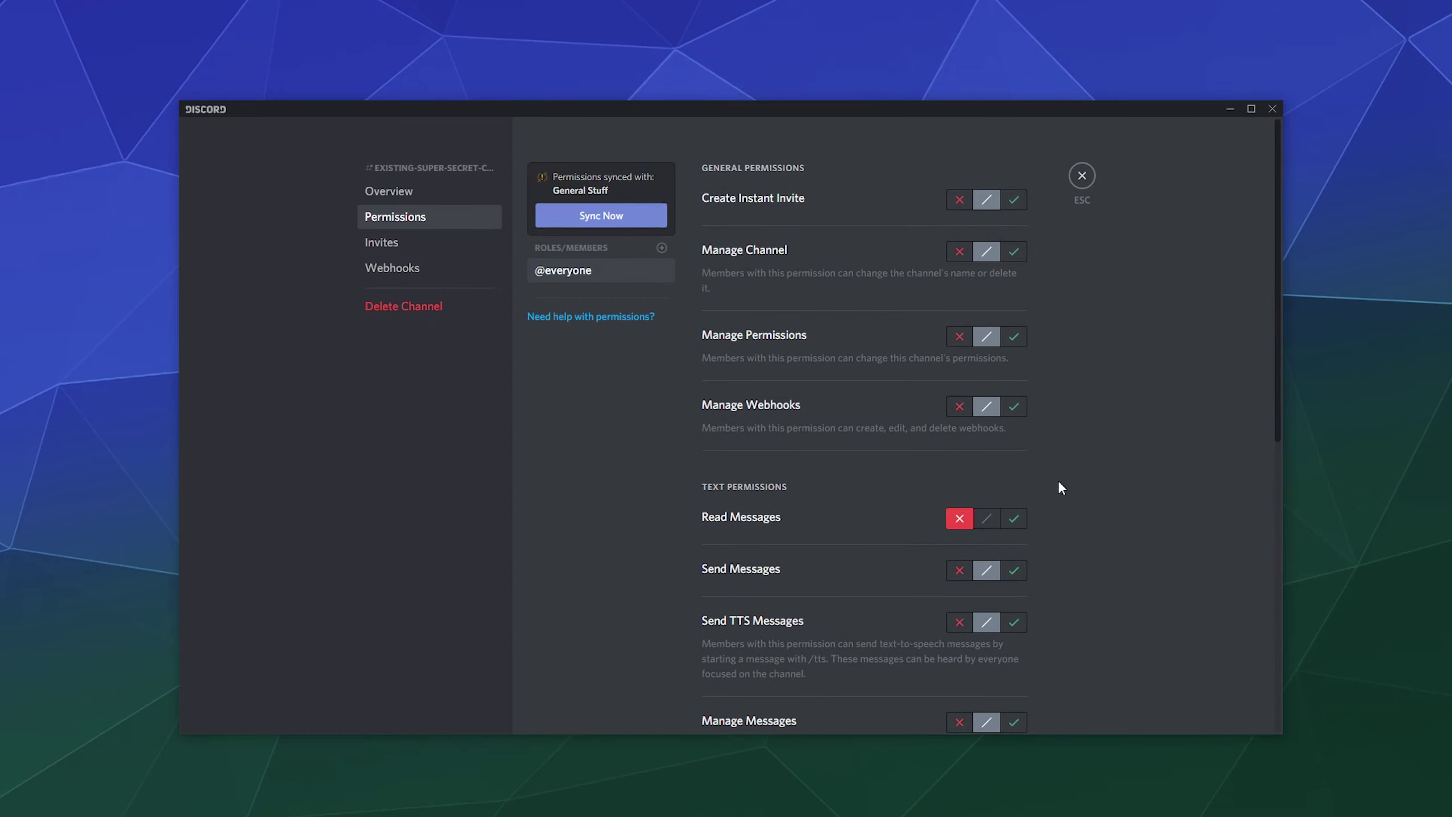
Add the Cryptid role and allow it Read Messages and Read Message History.
click(662, 247)
key(Escape)
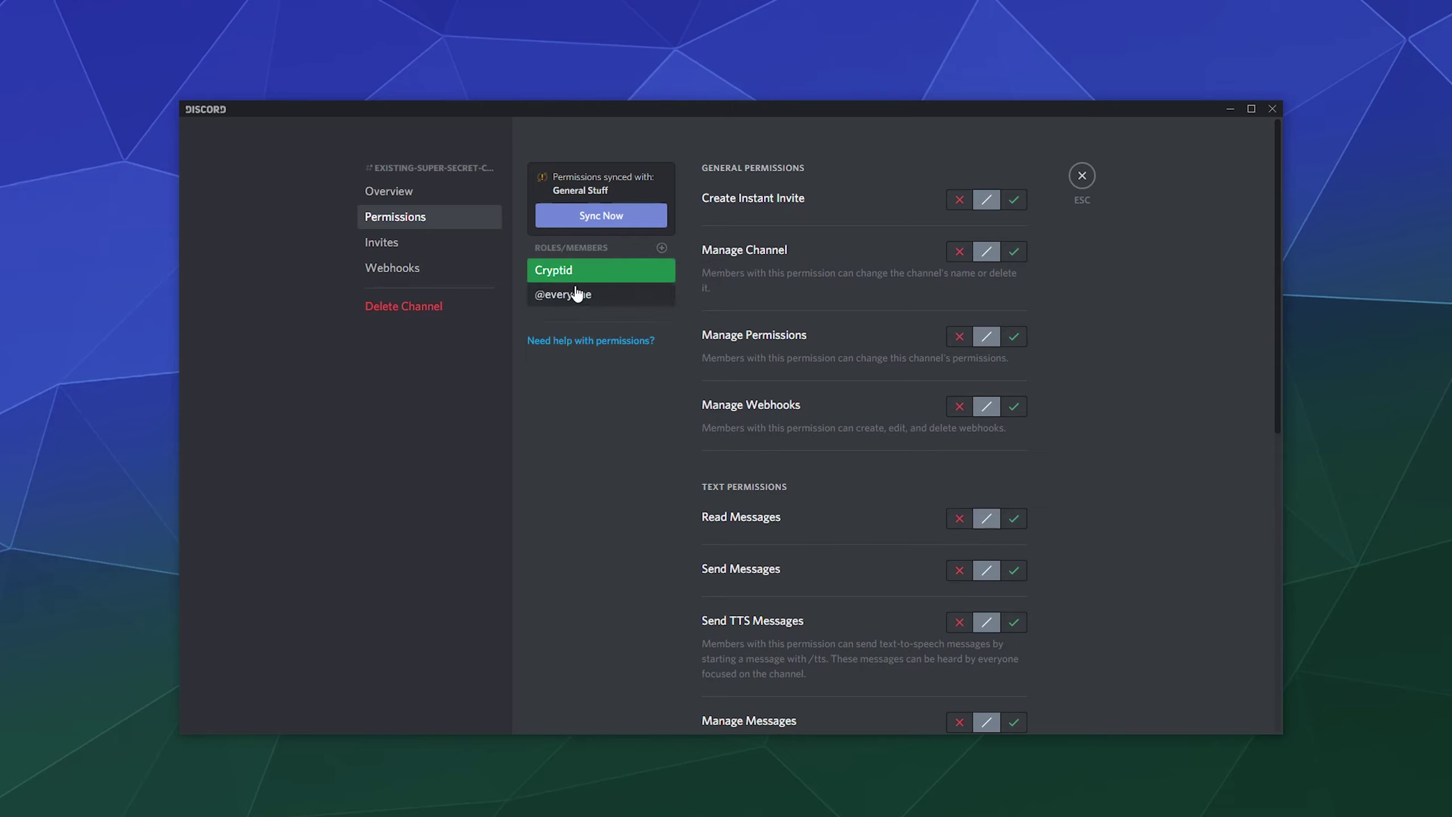
click(1016, 521)
scroll(1022, 525, down, 3)
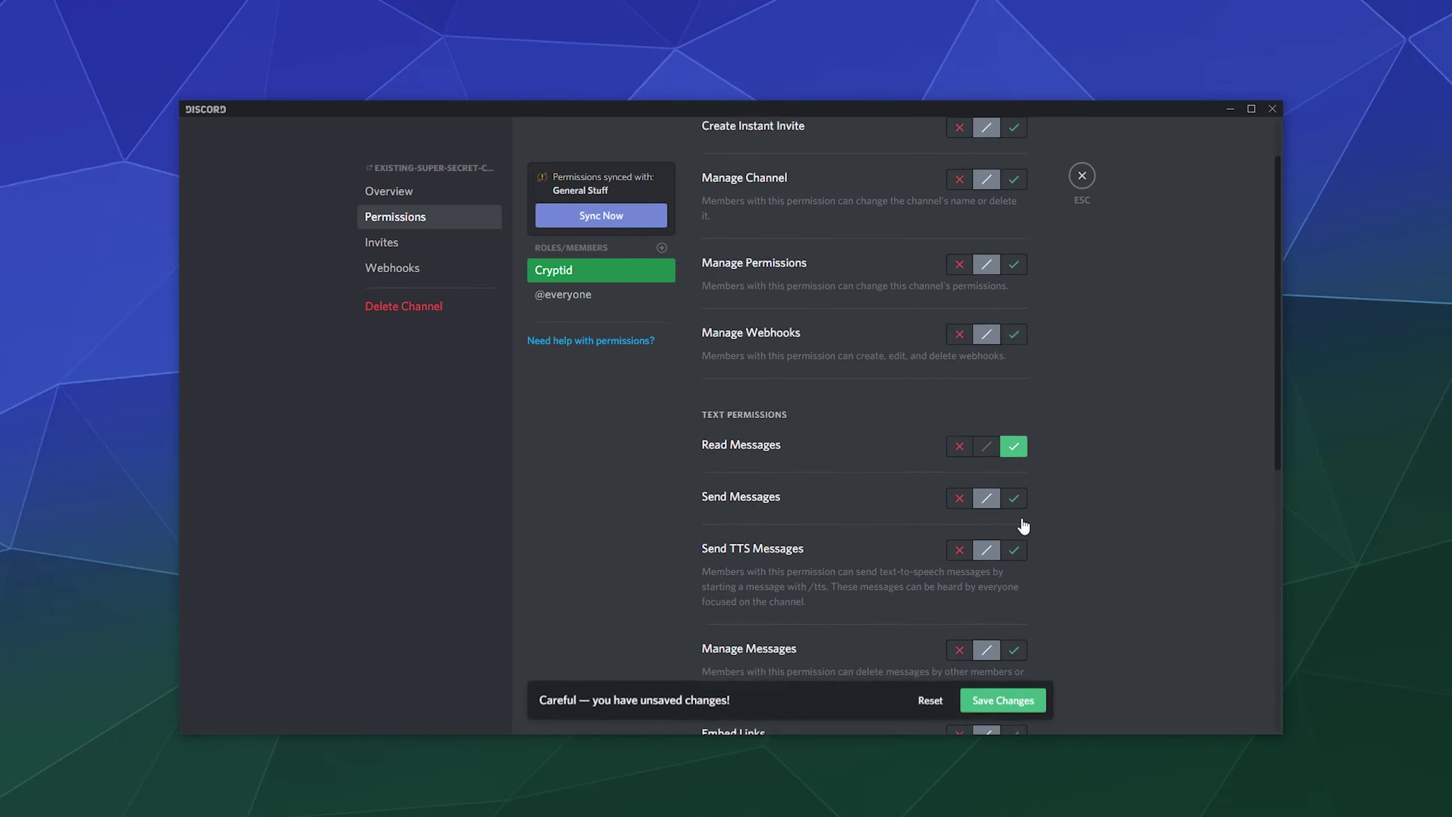
scroll(1004, 589, down, 3)
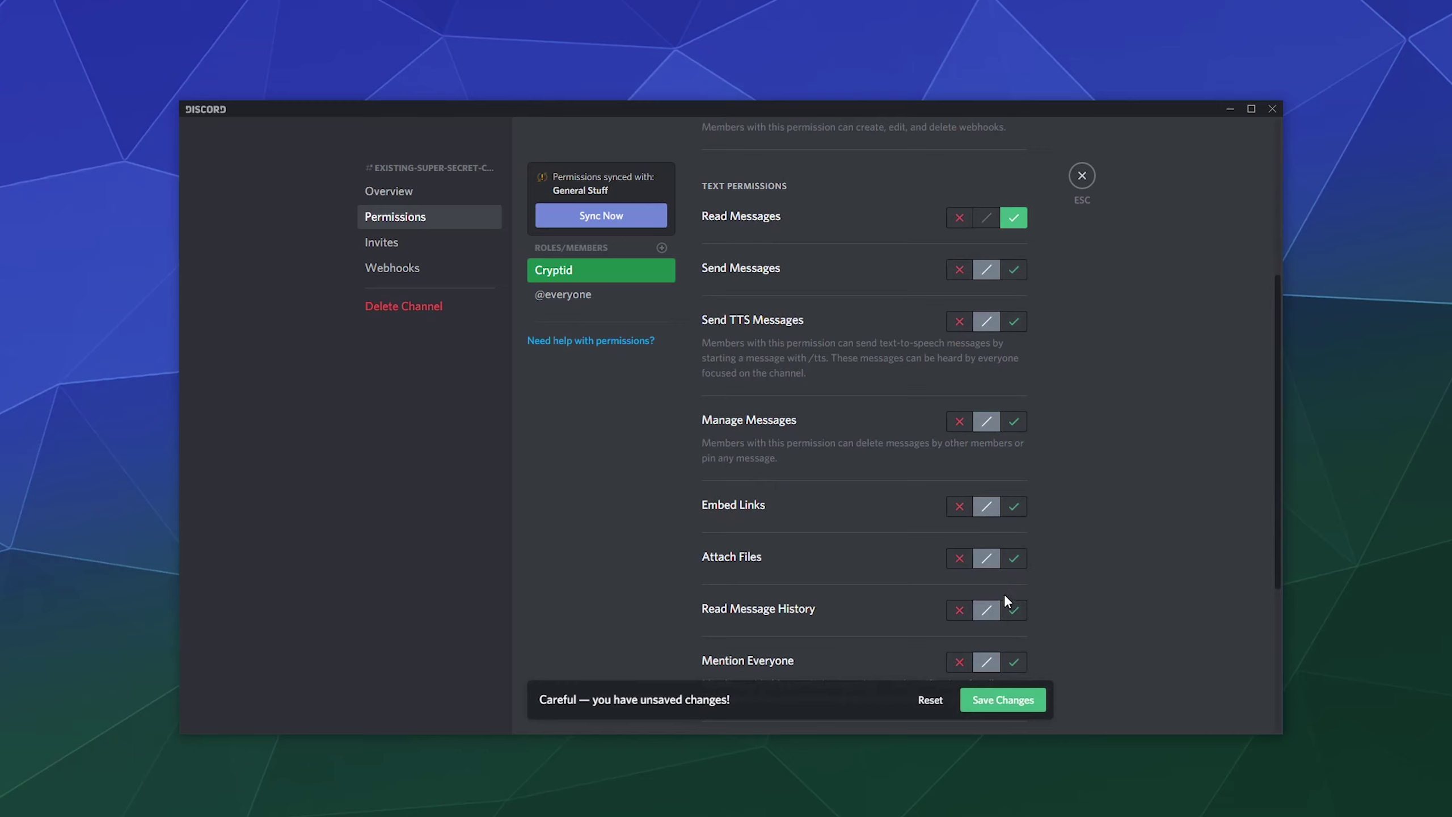
click(1012, 608)
scroll(1050, 464, up, 1)
scroll(985, 499, up, 5)
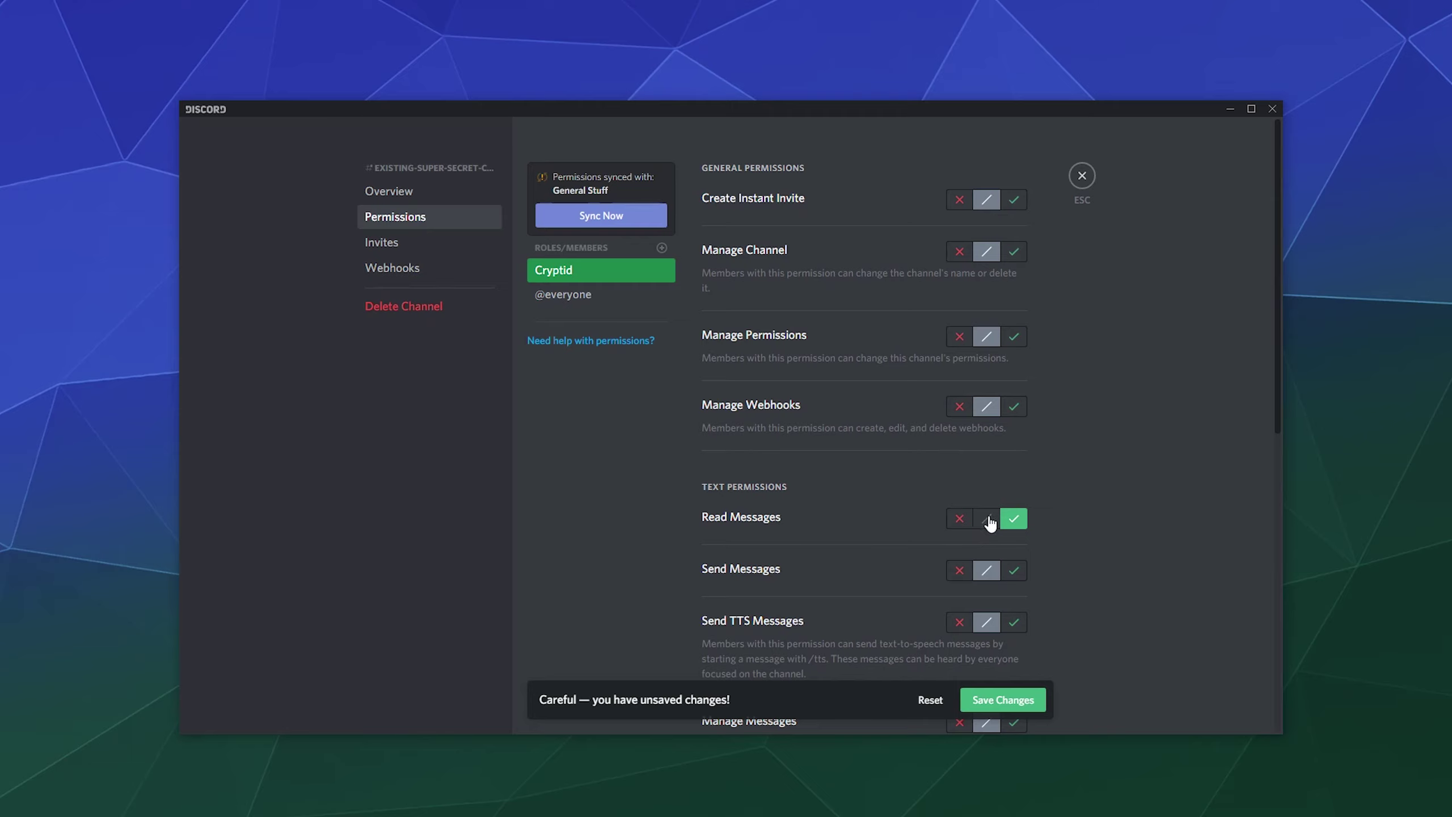
Reset Cryptid's Read Message History to neutral and close the channel settings.
scroll(1017, 515, down, 7)
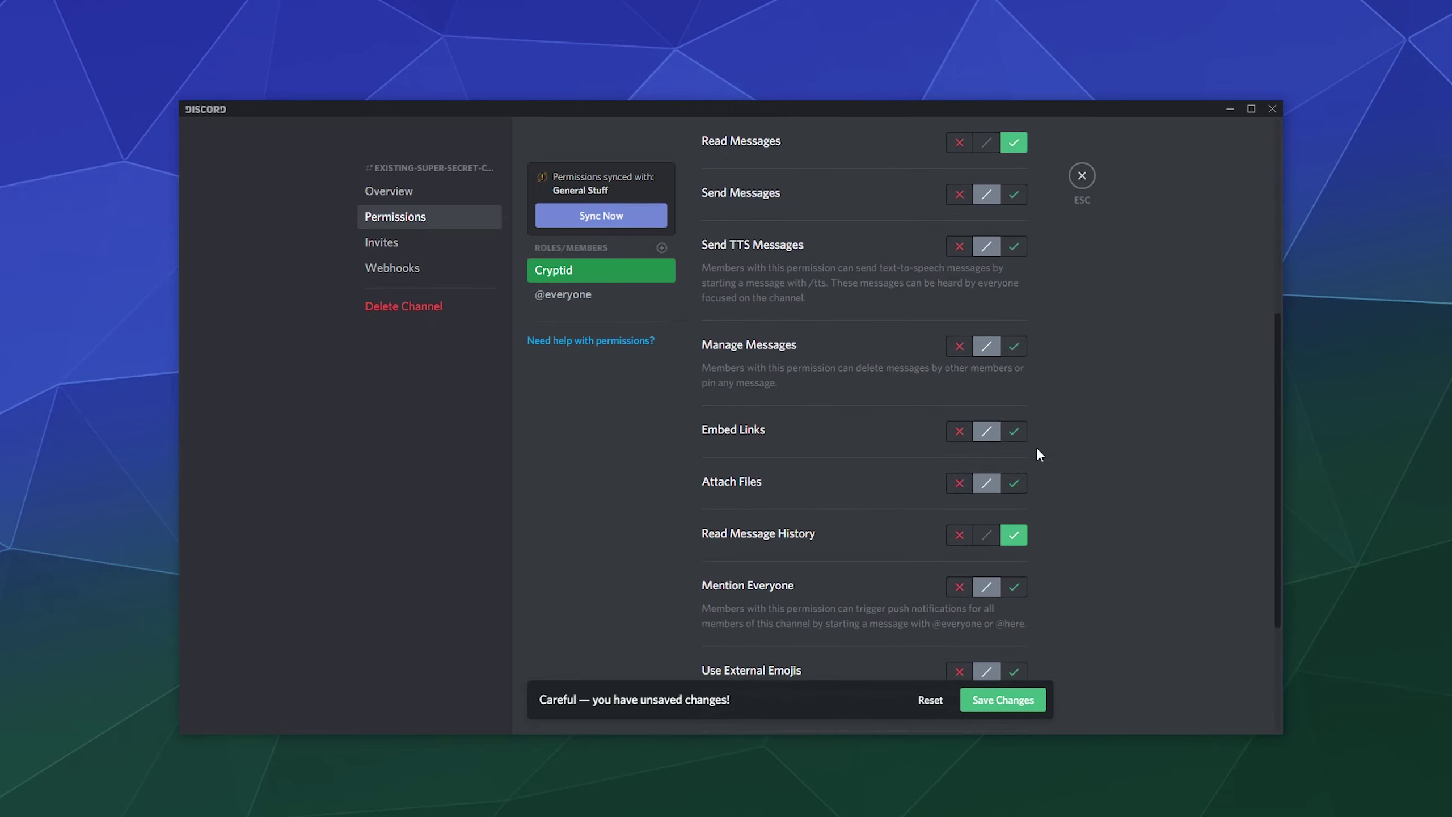
click(986, 535)
scroll(1032, 404, up, 3)
scroll(1032, 403, up, 3)
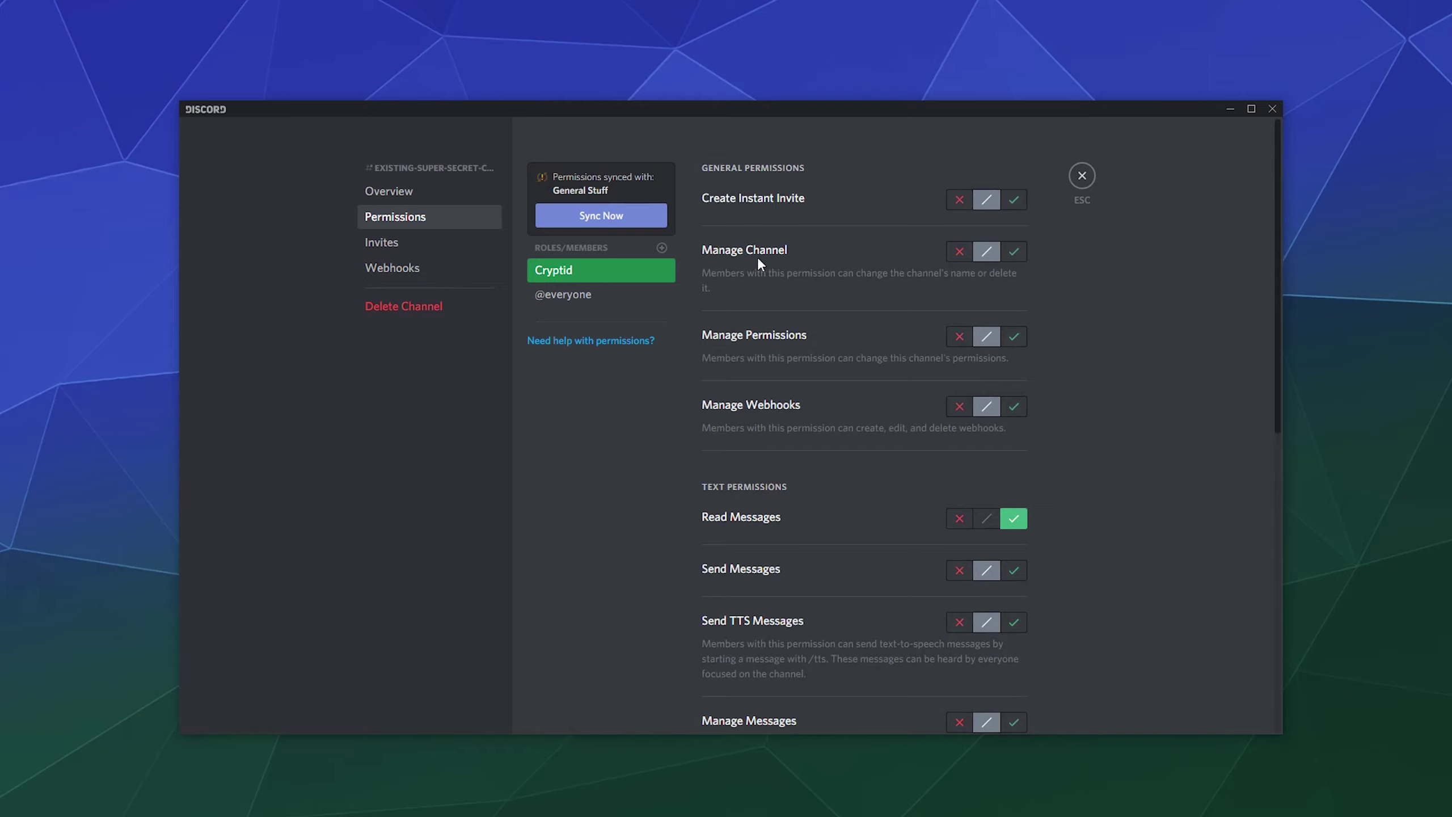
click(1083, 178)
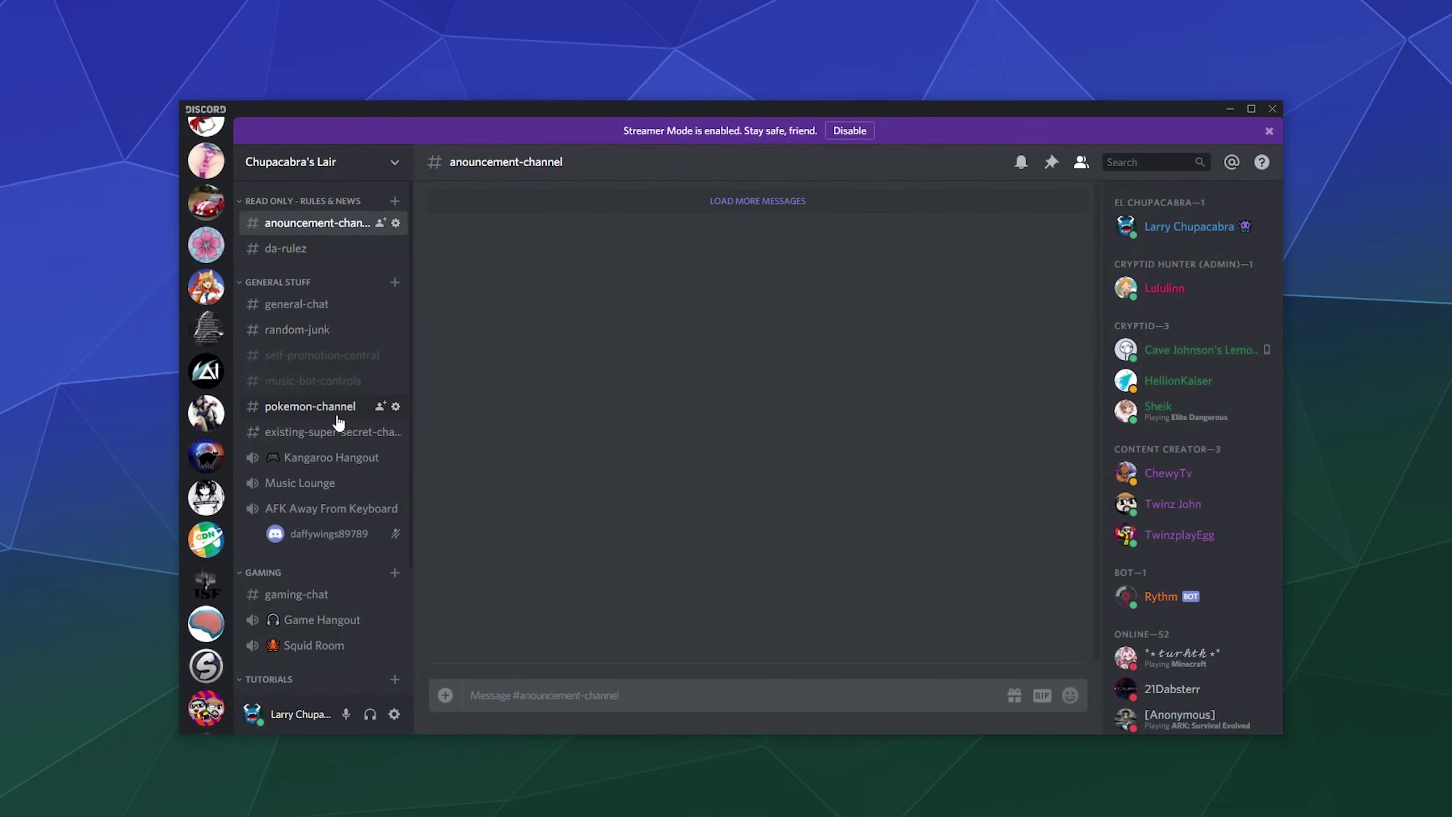
Delete existing-super-secret-channel from General Stuff and confirm.
click(395, 431)
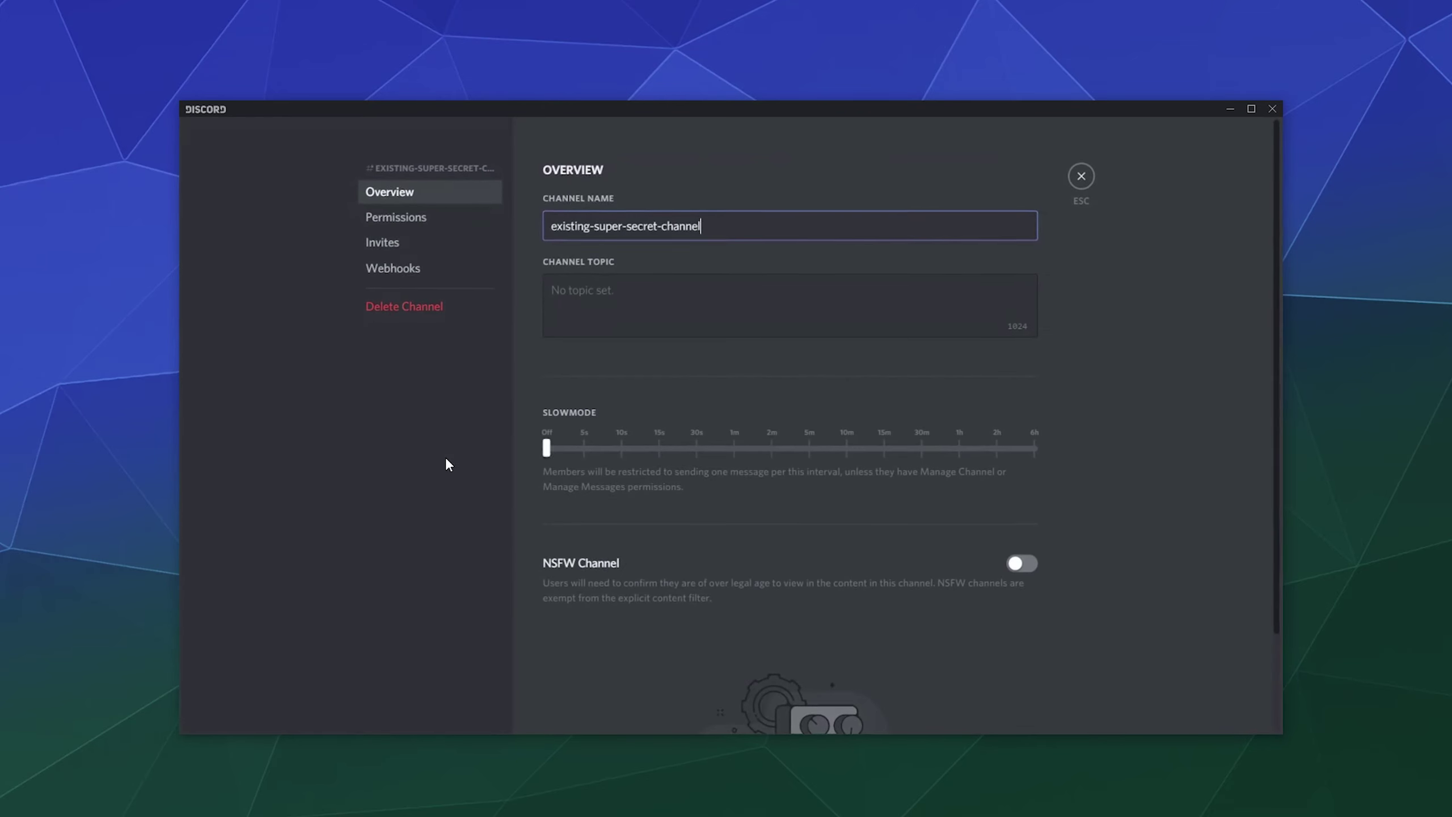
click(423, 308)
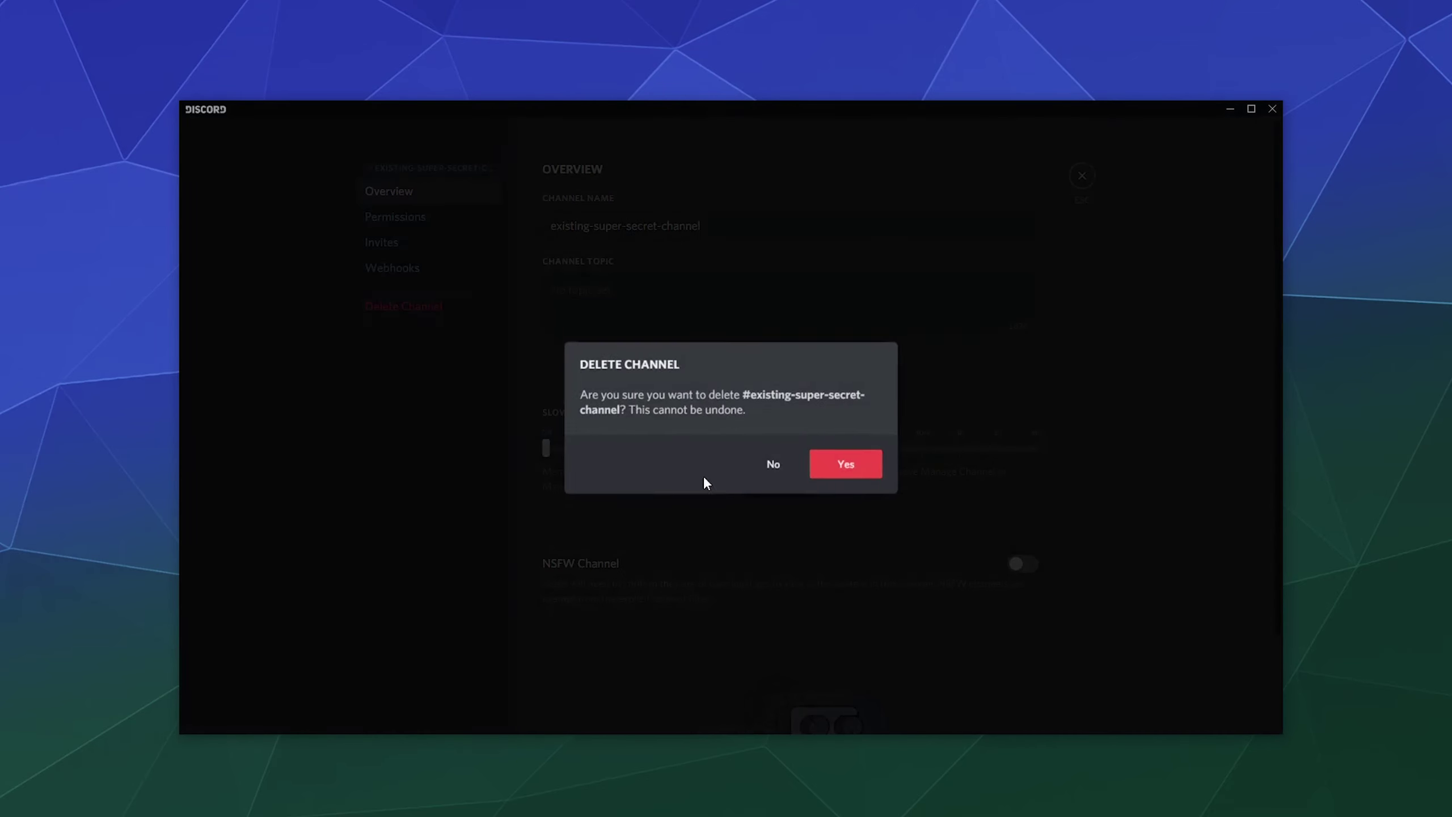
click(838, 476)
scroll(381, 450, down, 3)
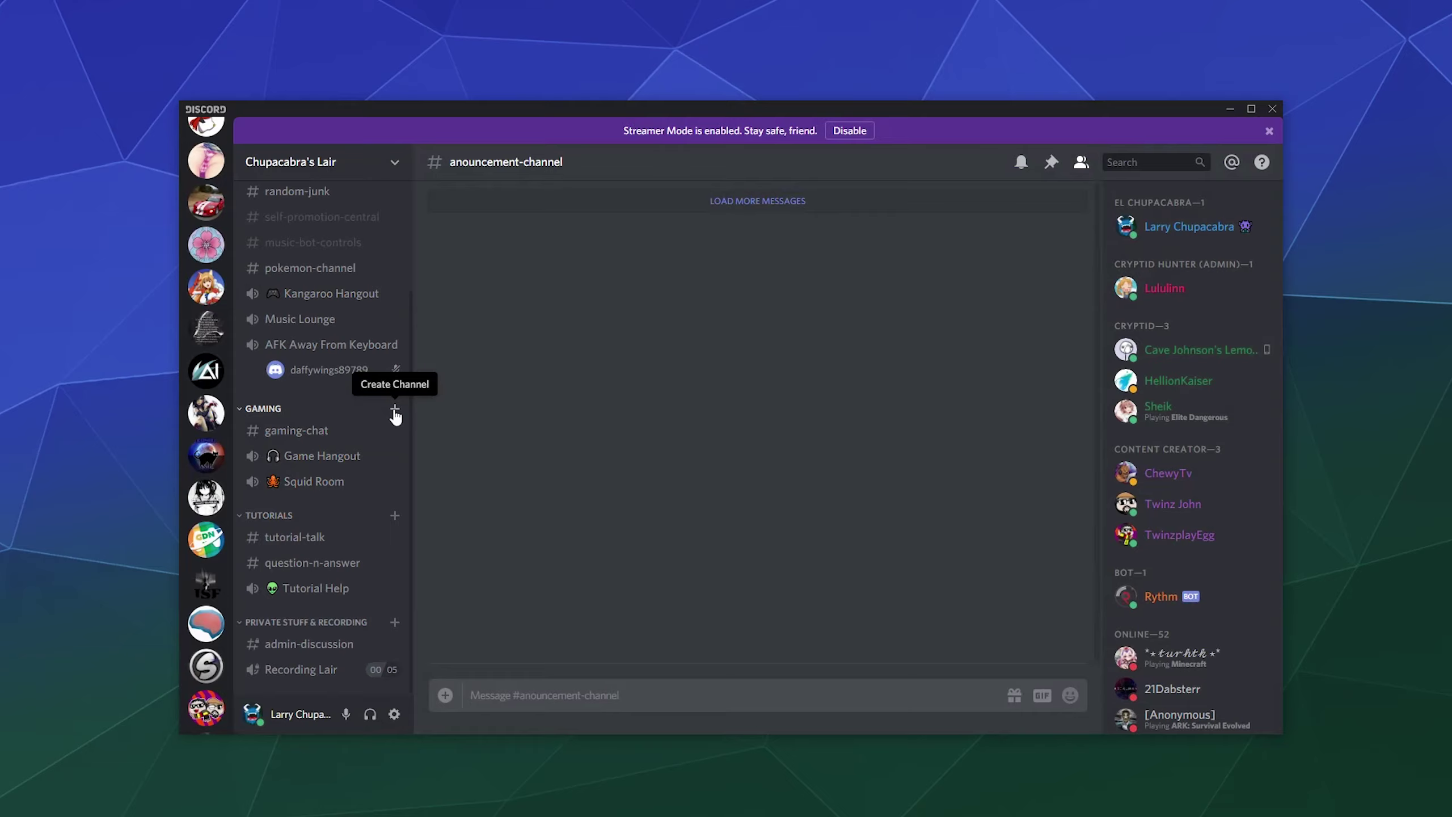
Set up a private voice channel in Gaming for El Chupacabra and Cryptid Hunter (Admin), named Secret talky.
click(395, 412)
click(620, 380)
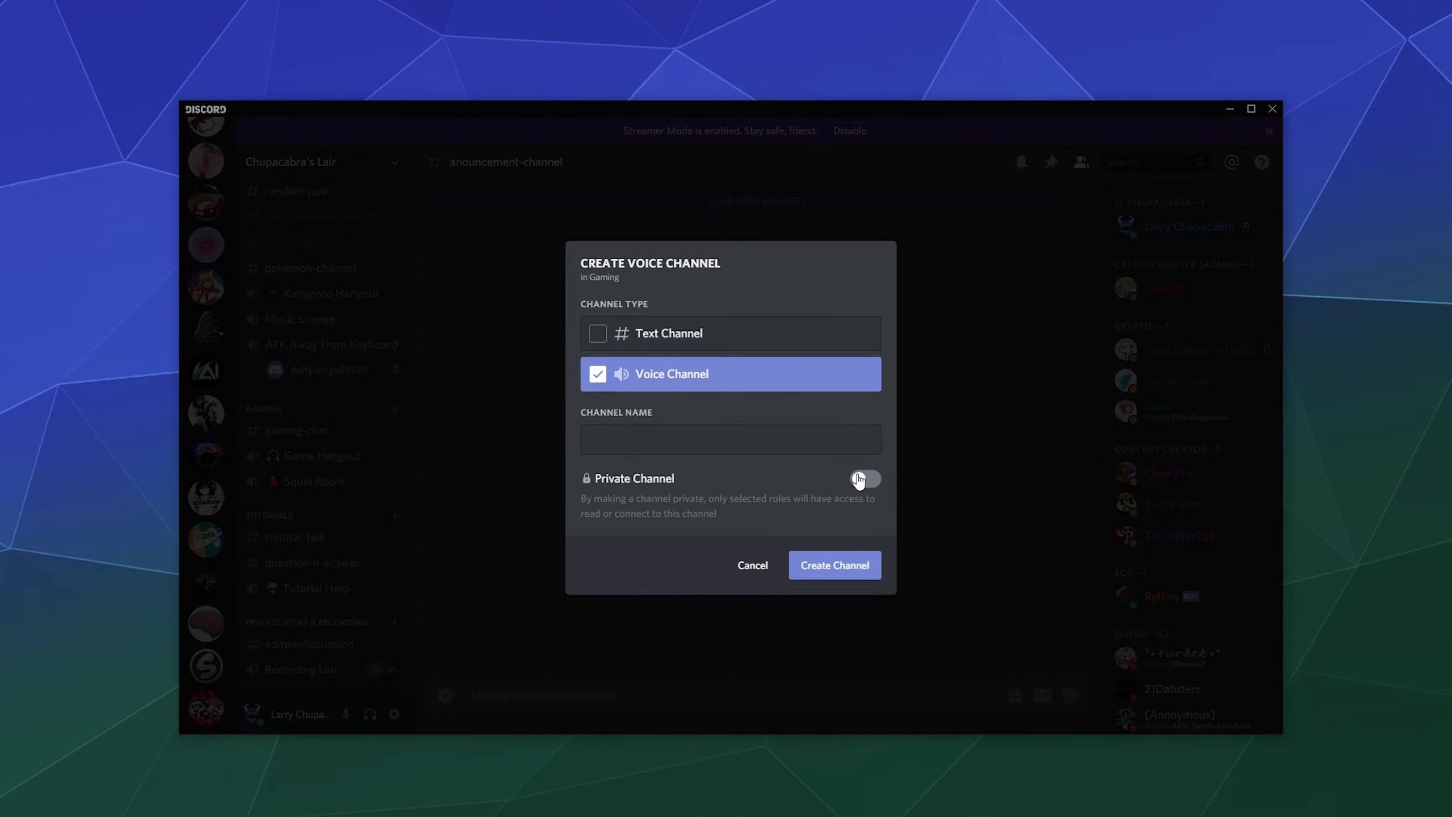
click(859, 479)
scroll(725, 555, down, 5)
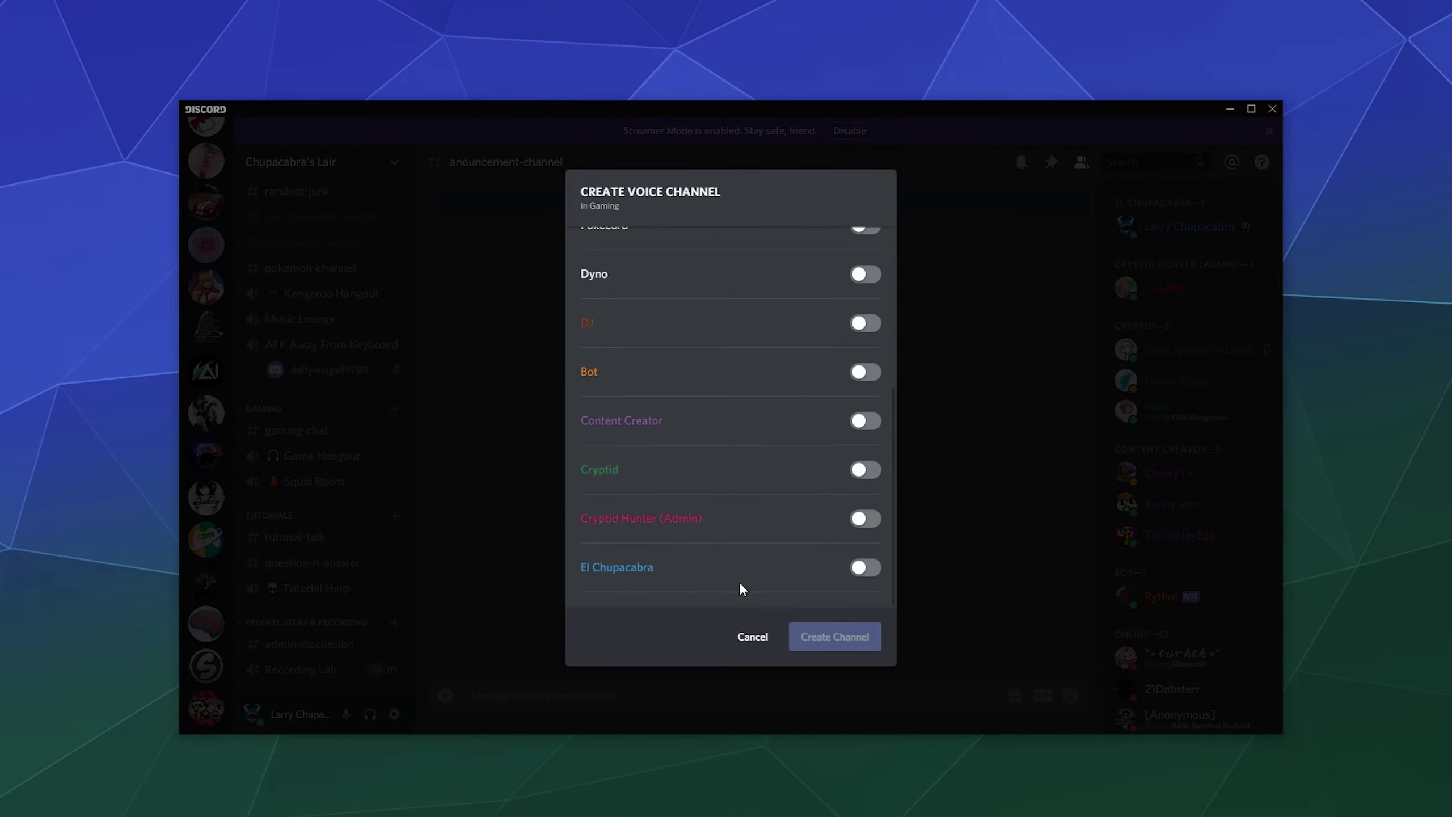
click(864, 567)
click(865, 518)
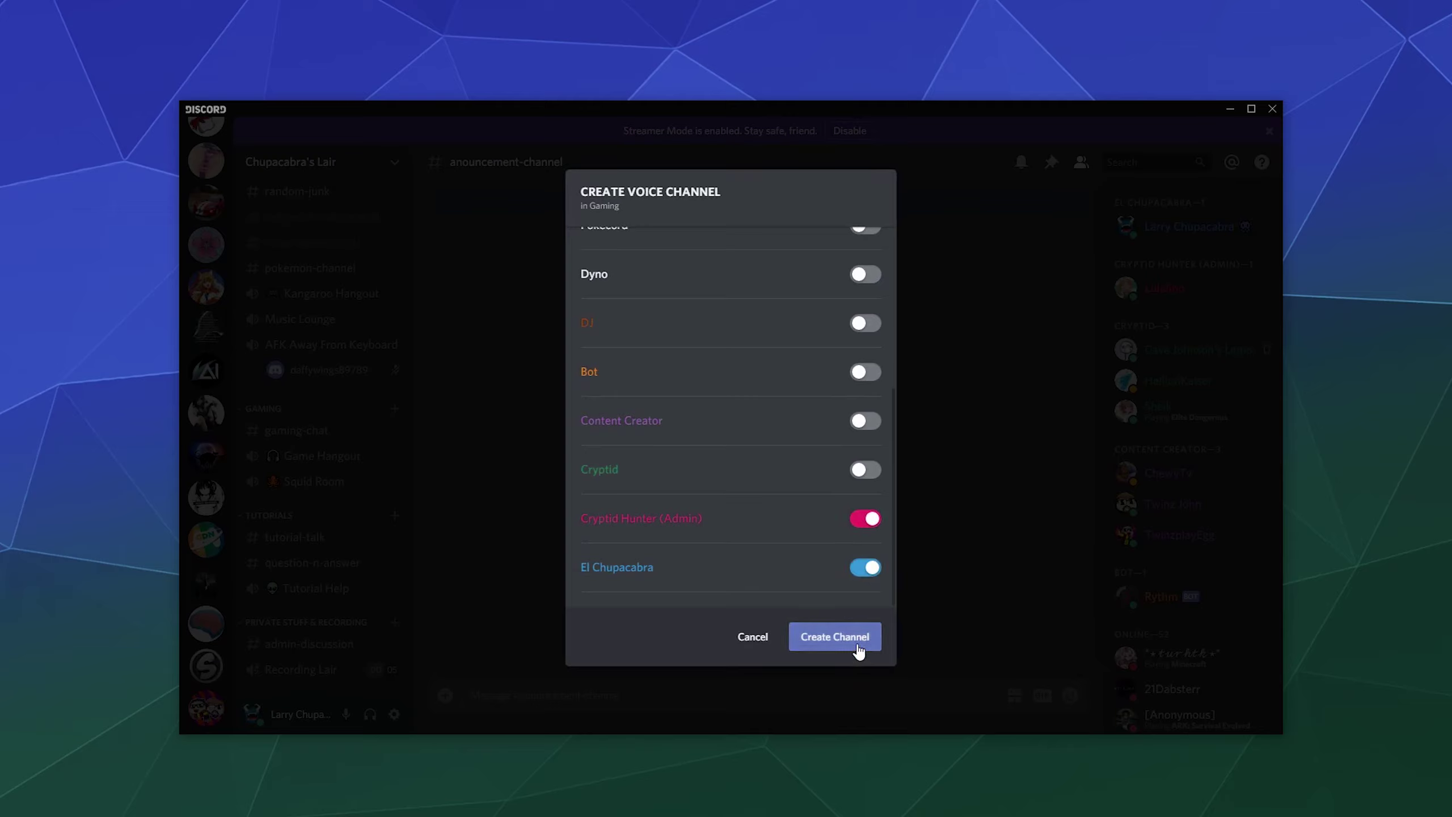
click(859, 652)
scroll(726, 480, up, 5)
click(655, 373)
text(talke)
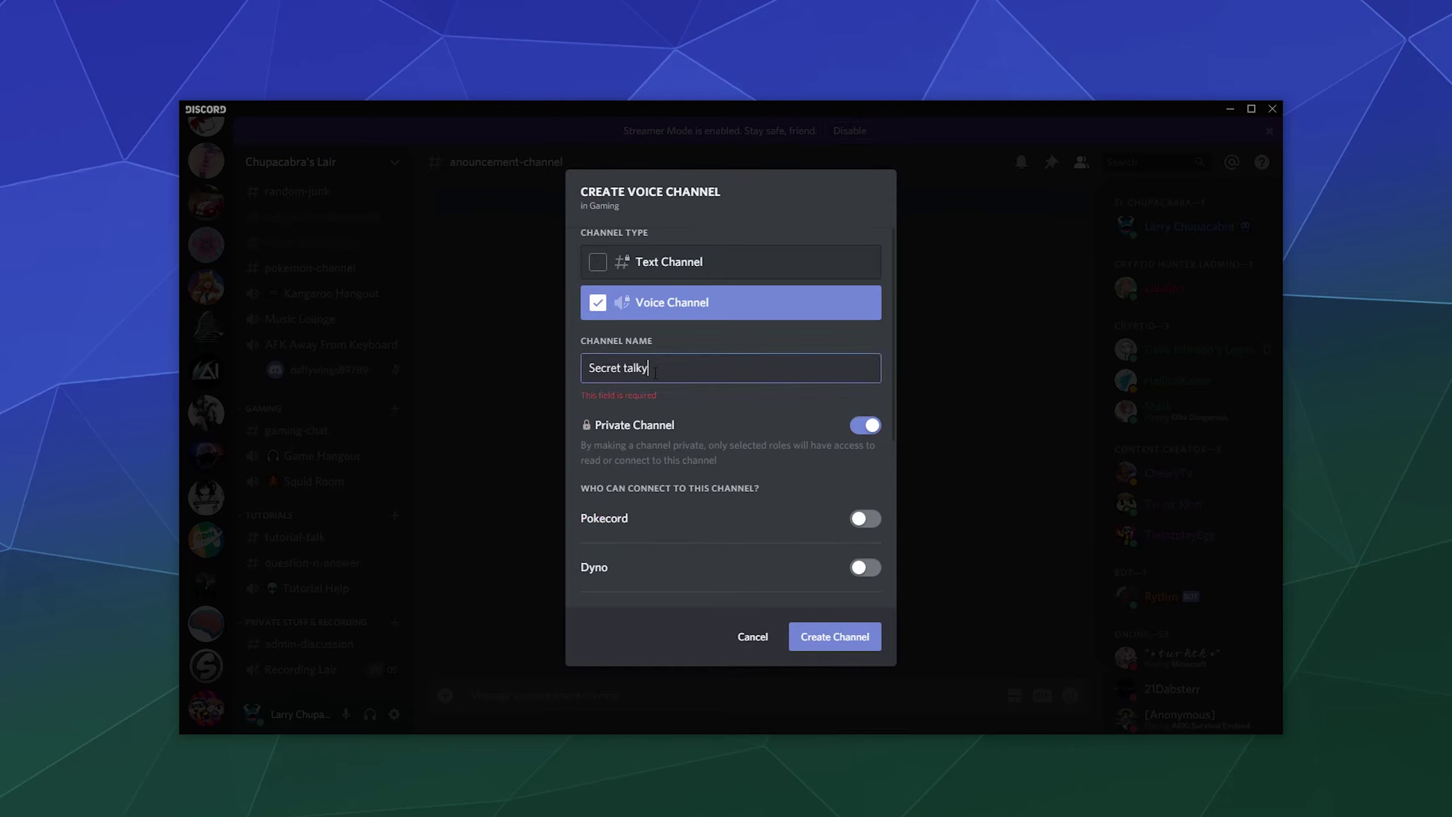
click(822, 639)
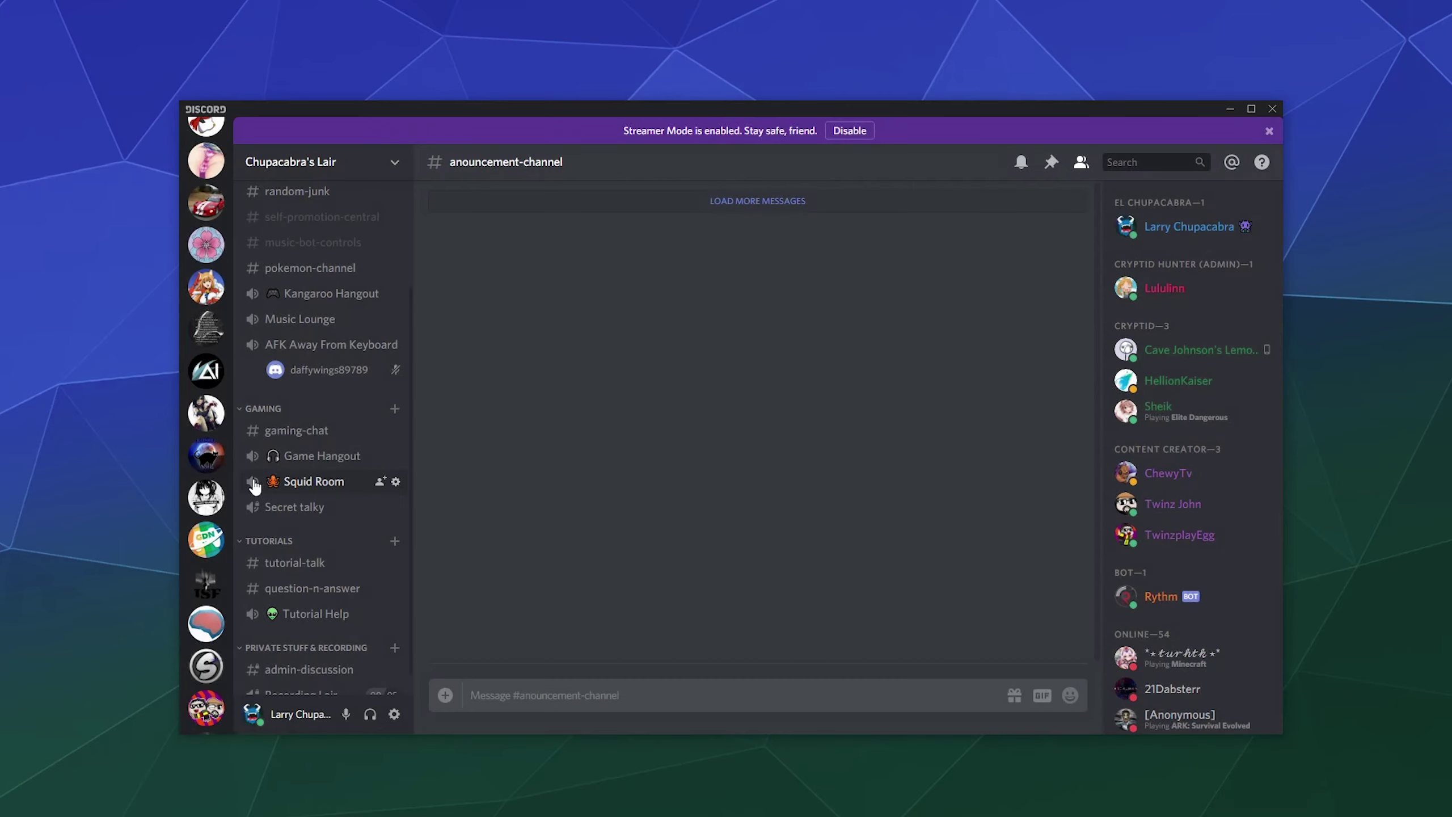
scroll(383, 515, down, 1)
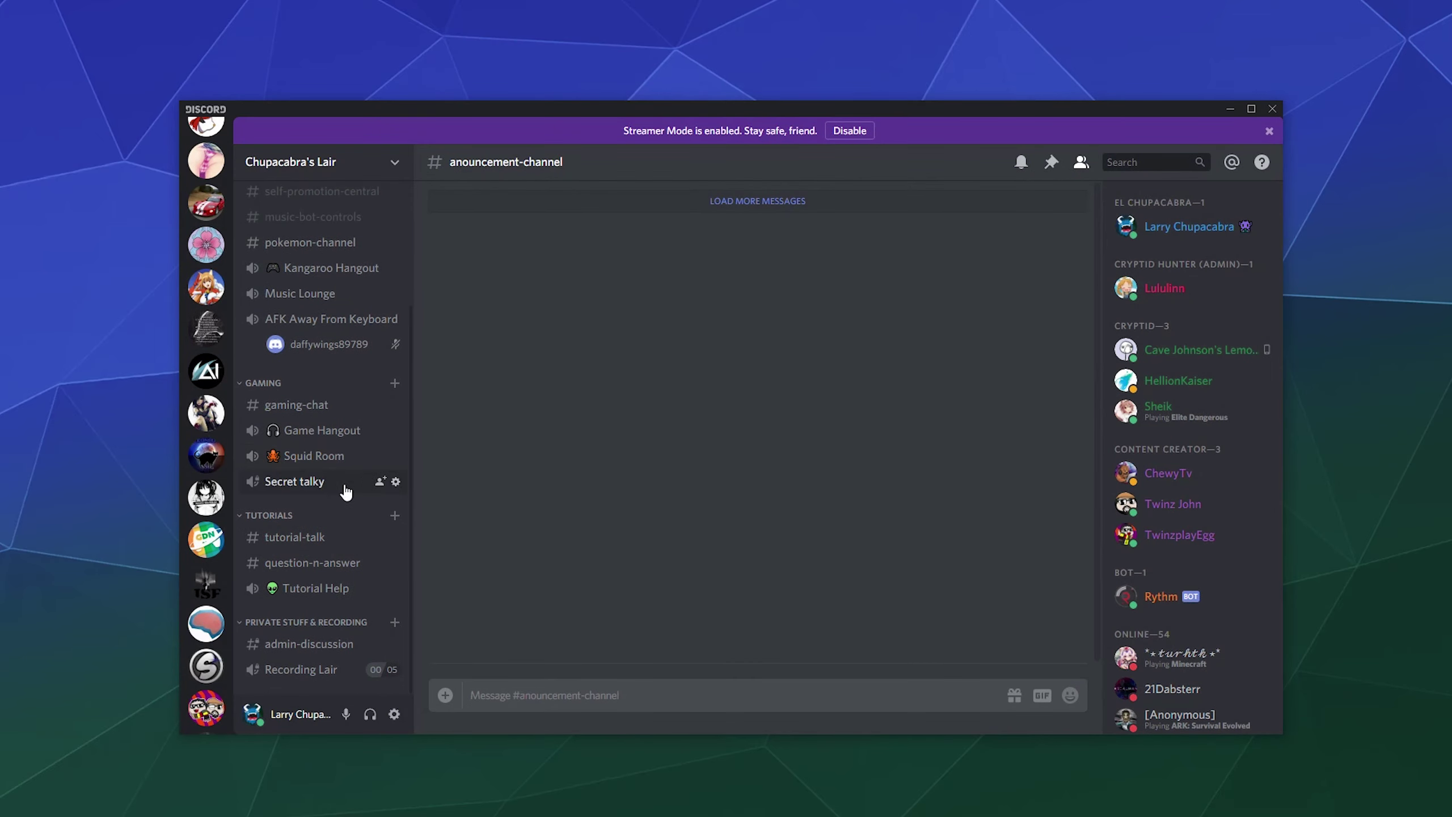
click(394, 482)
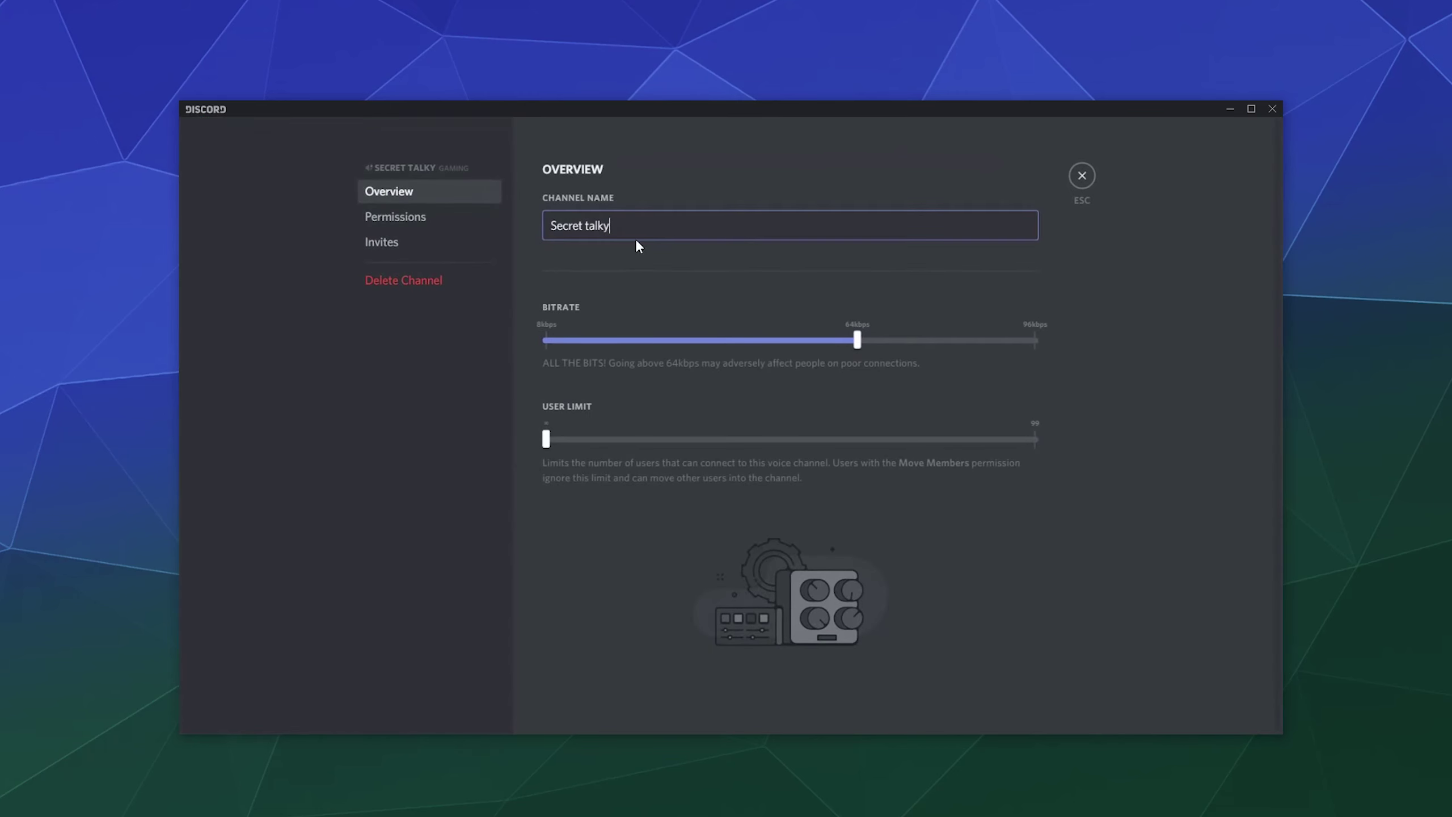
click(405, 216)
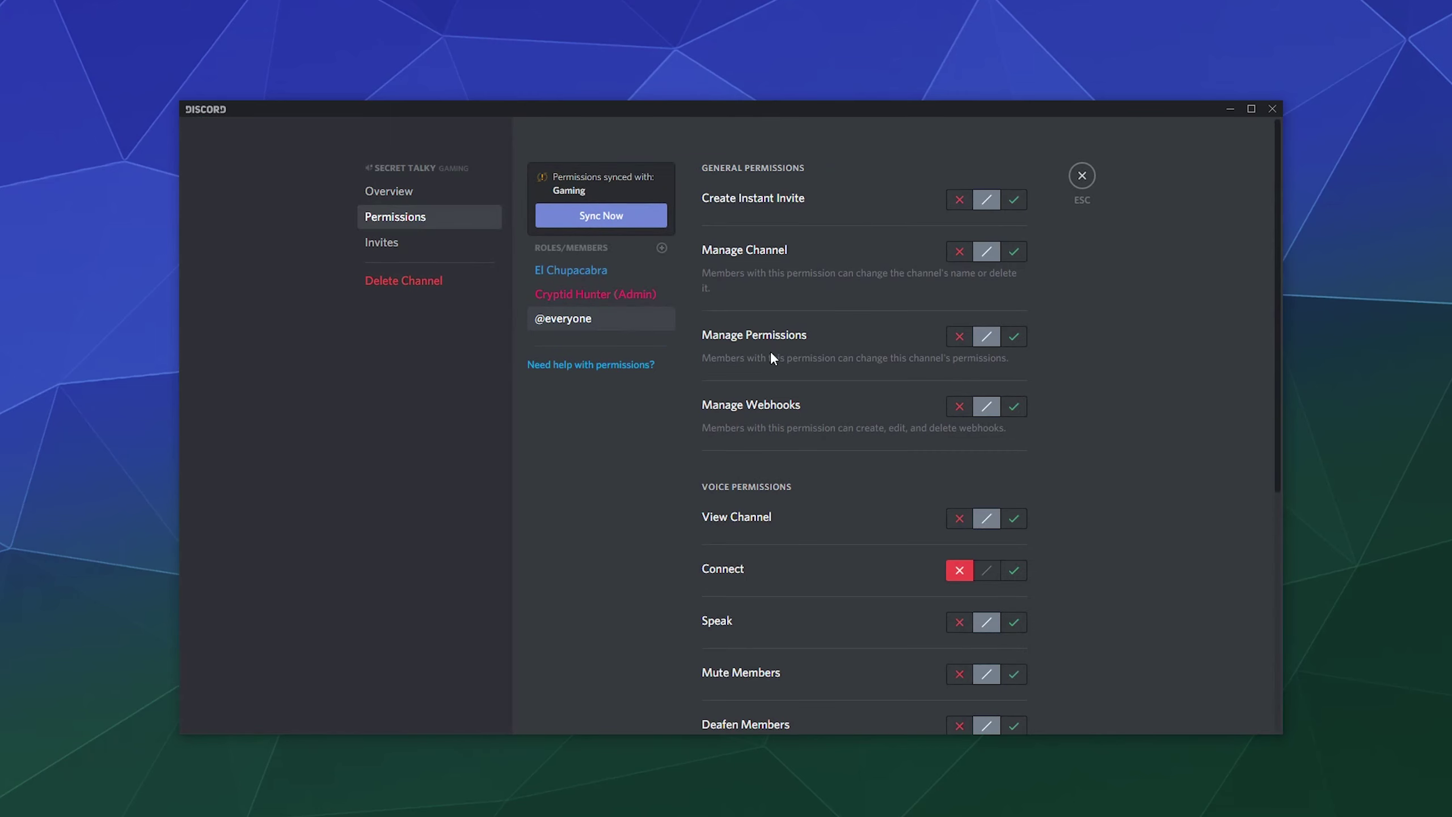
scroll(783, 323, down, 5)
scroll(872, 343, down, 2)
scroll(872, 342, up, 7)
click(1080, 177)
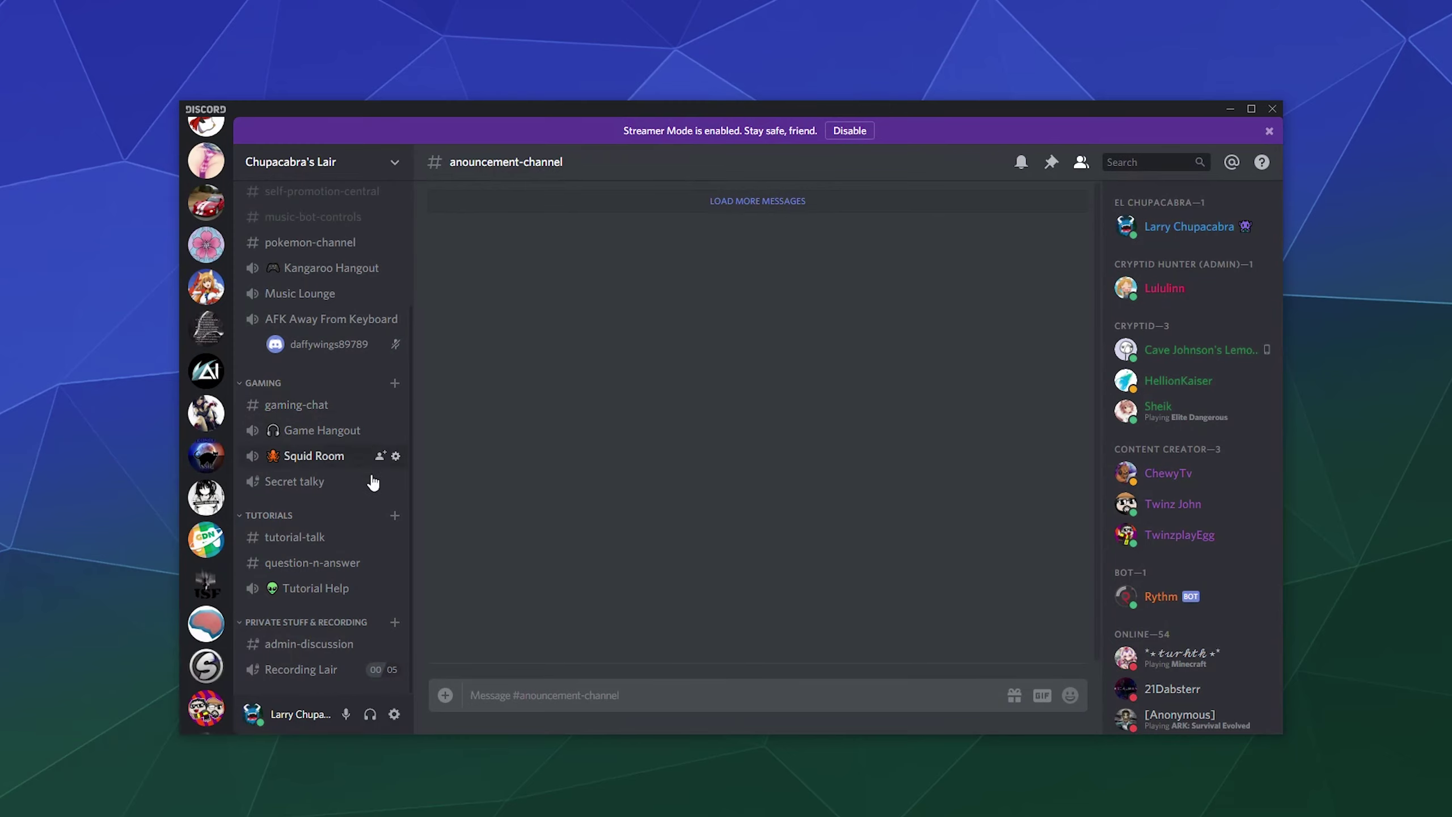
Delete the Secret talky voice channel, then load older messages in anouncement-channel.
click(396, 481)
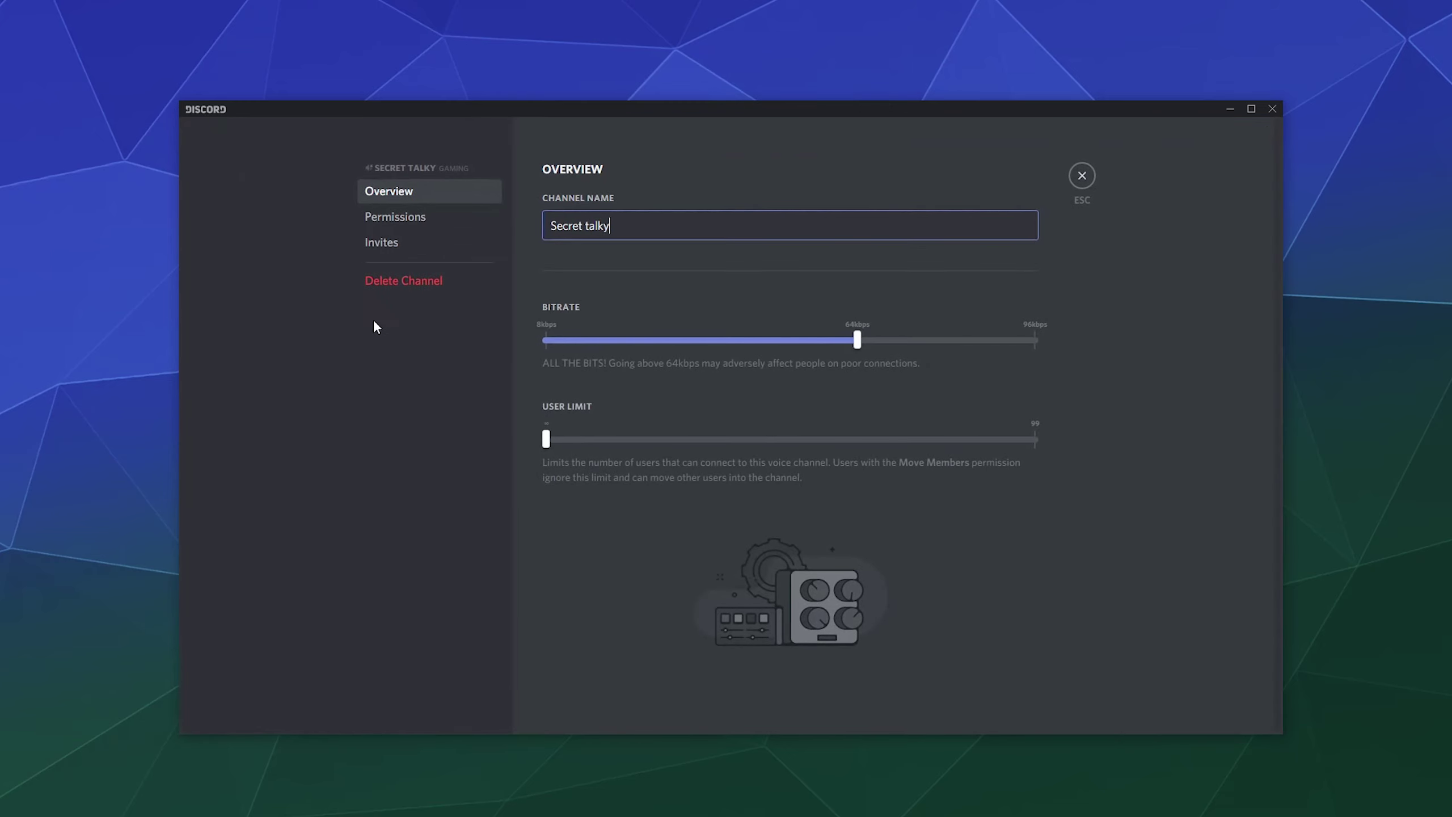
click(388, 280)
click(846, 464)
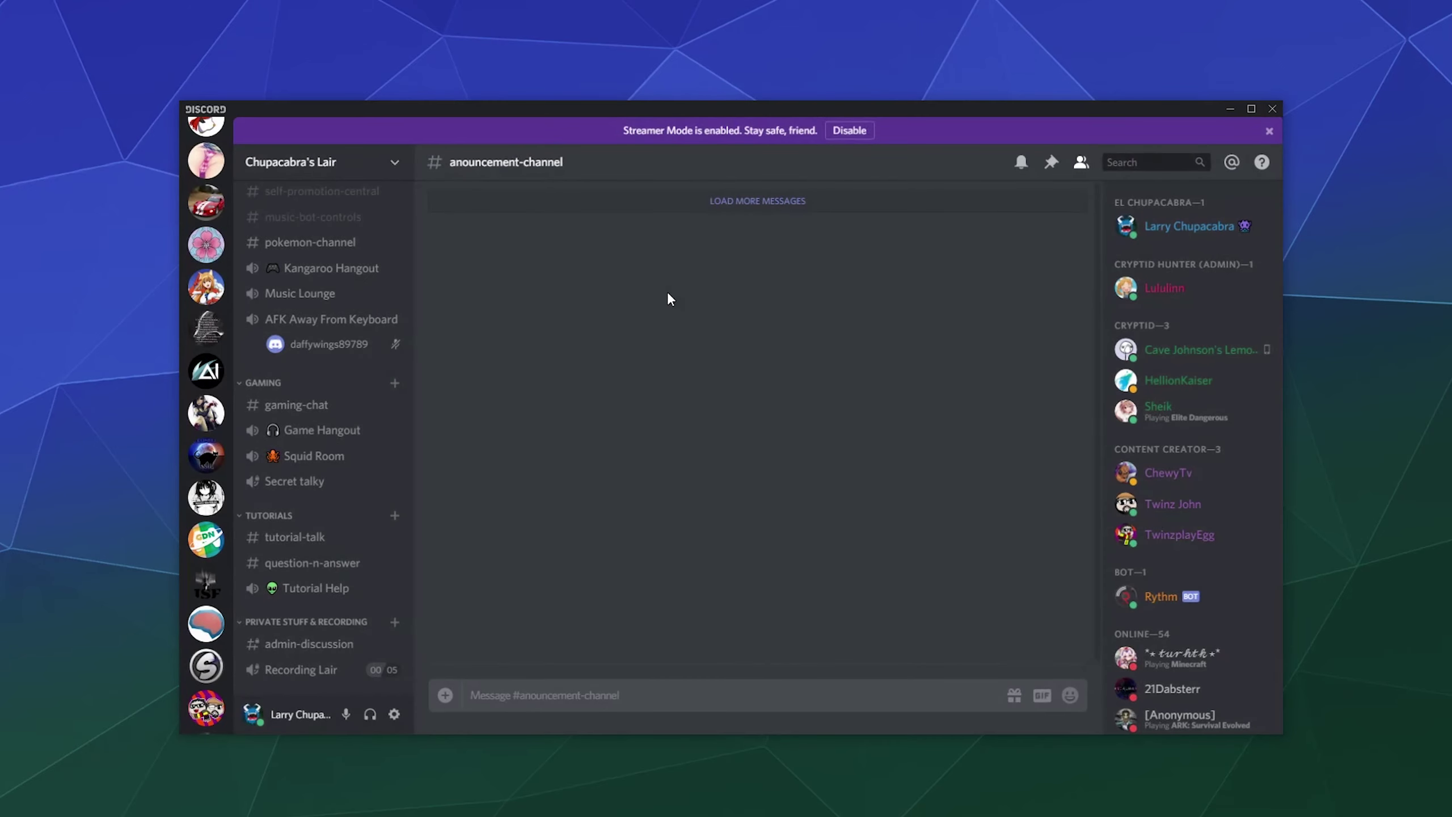
click(662, 203)
scroll(658, 293, down, 15)
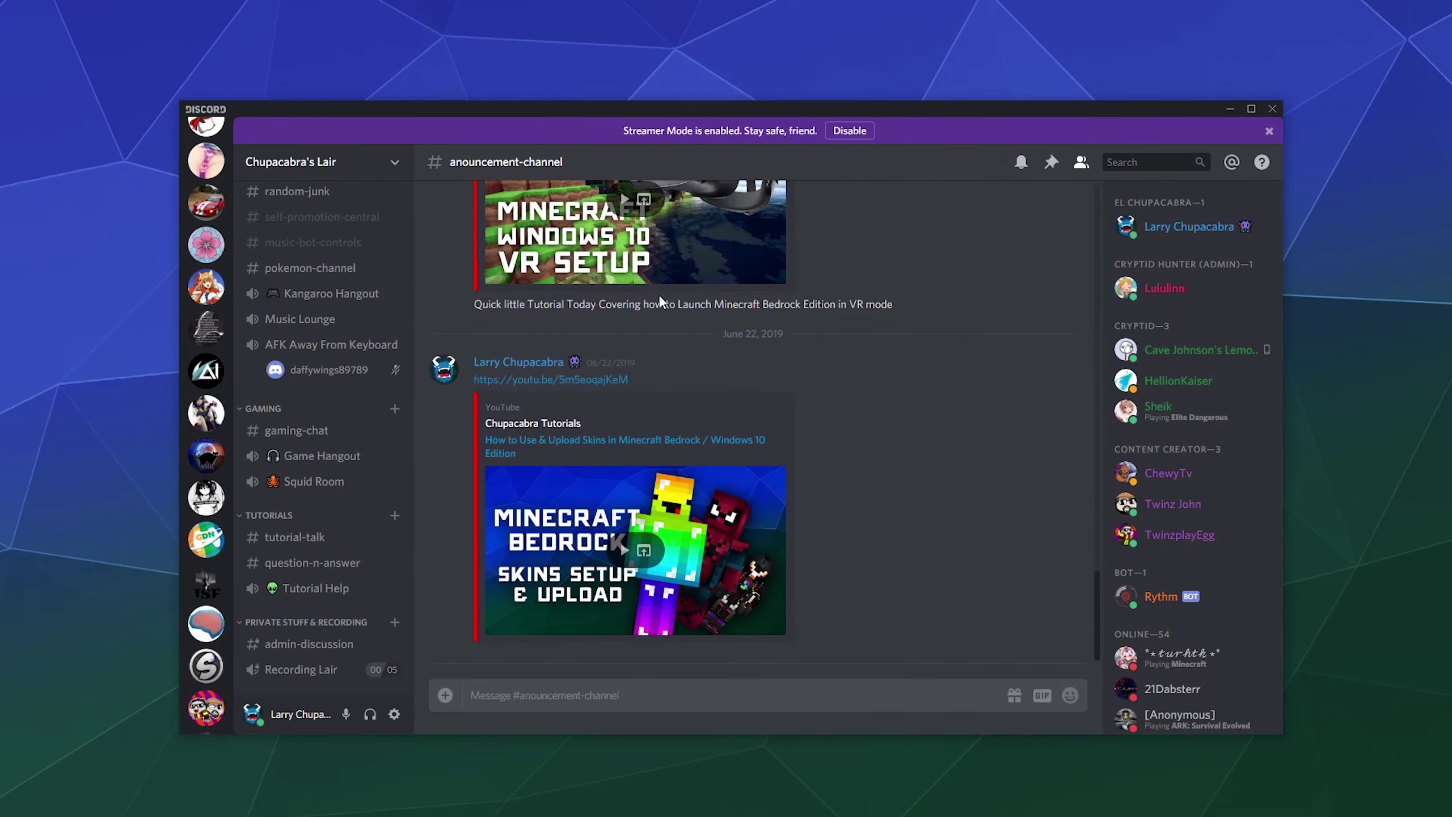